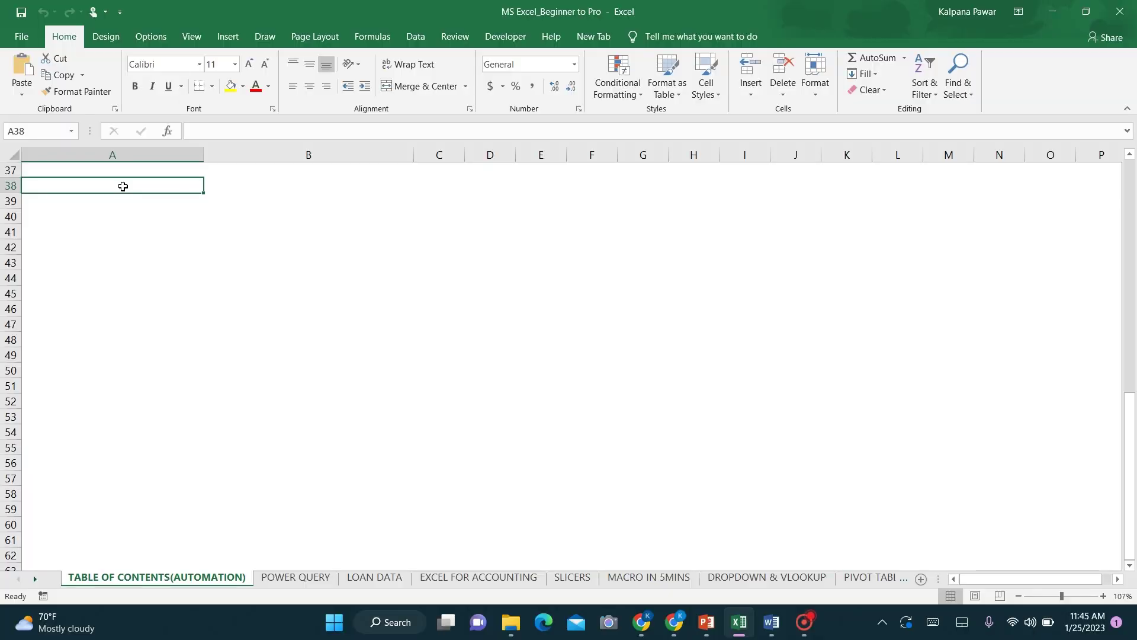
Step: Paste the sheet names LOAN DATA into A38 and EXCEL FOR ACCOUNTING into A39
click(357, 576)
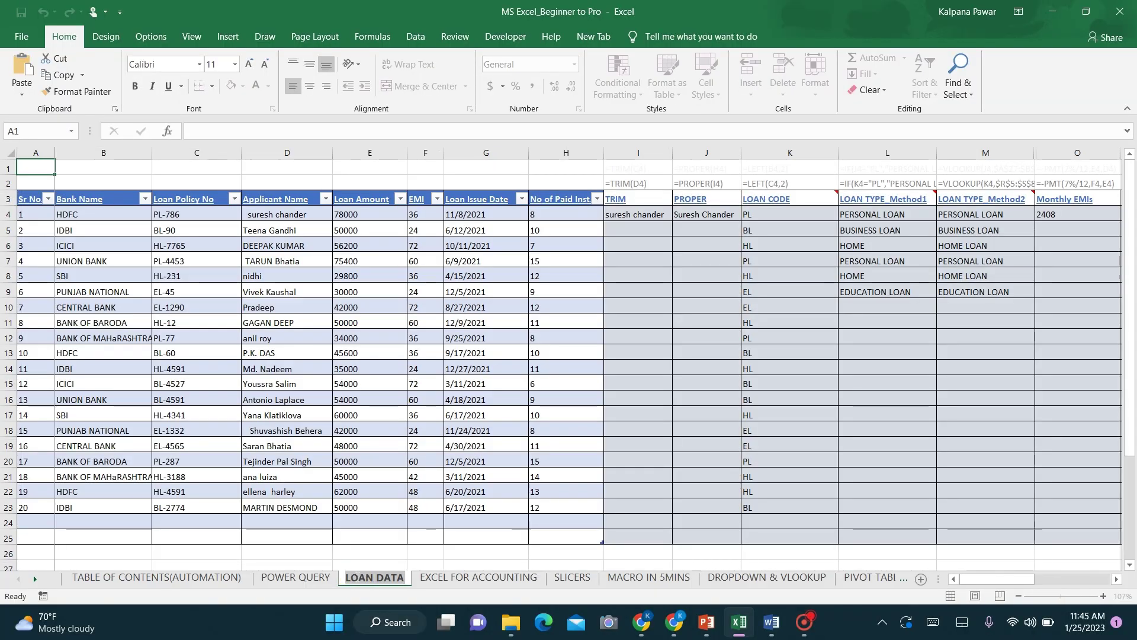
click(184, 577)
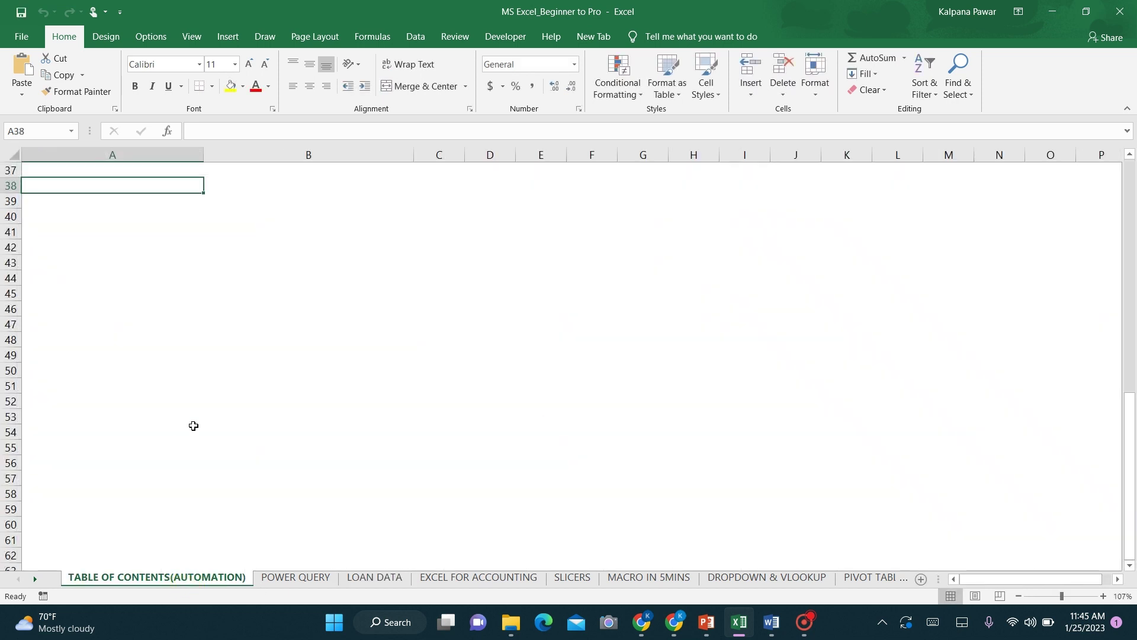
text(LOAN DATA)
click(432, 574)
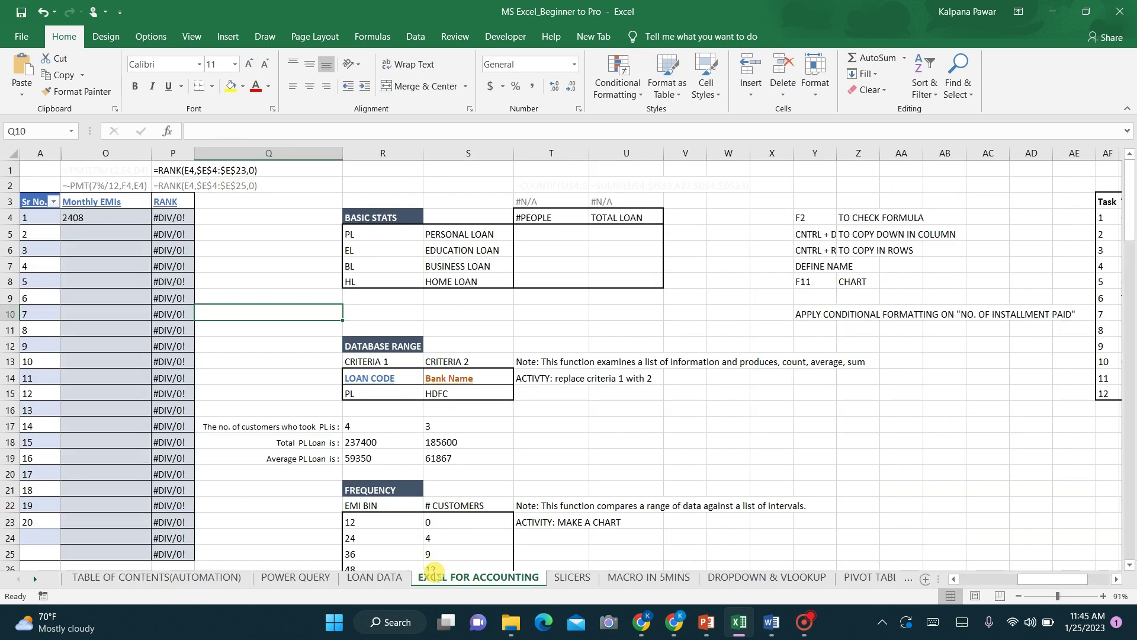
drag(433, 572, 167, 584)
click(159, 575)
click(80, 203)
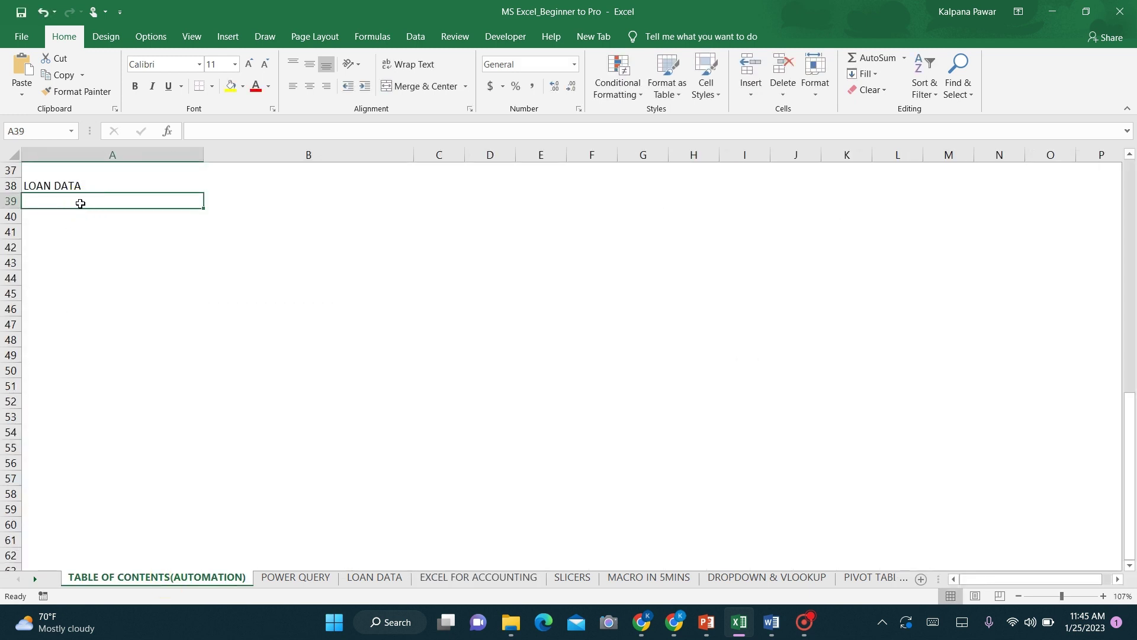
text(EXCEL FOR ACCOUNTING)
click(90, 186)
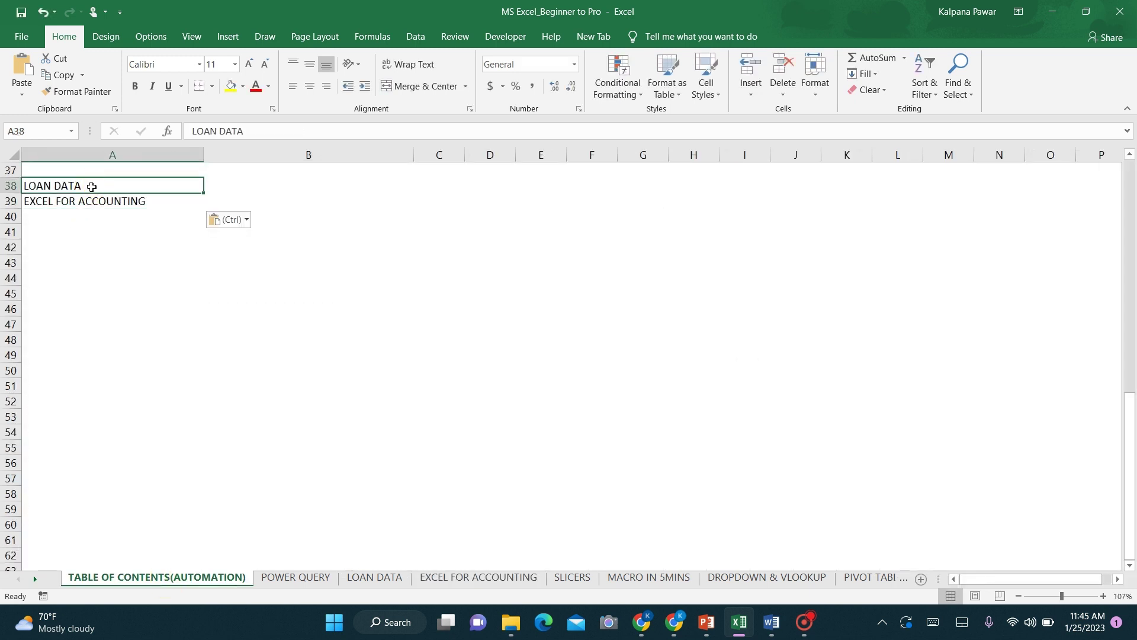
Step: Hyperlink the LOAN DATA text in A38 to the 'LOAN DATA' sheet via a workbook bookmark
right_click(91, 186)
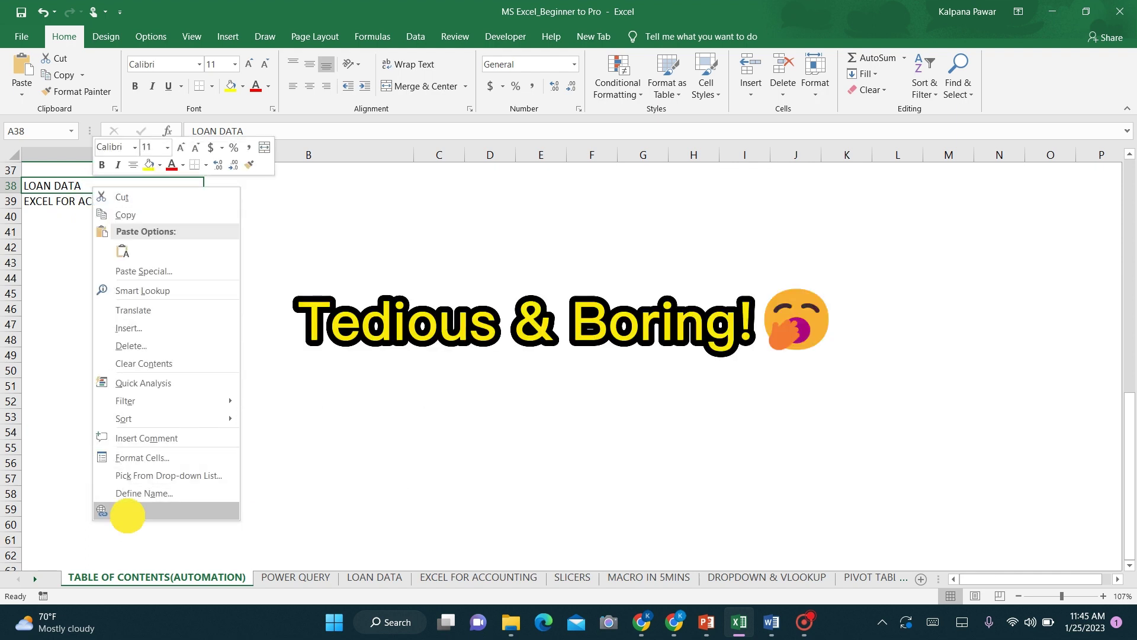
click(121, 511)
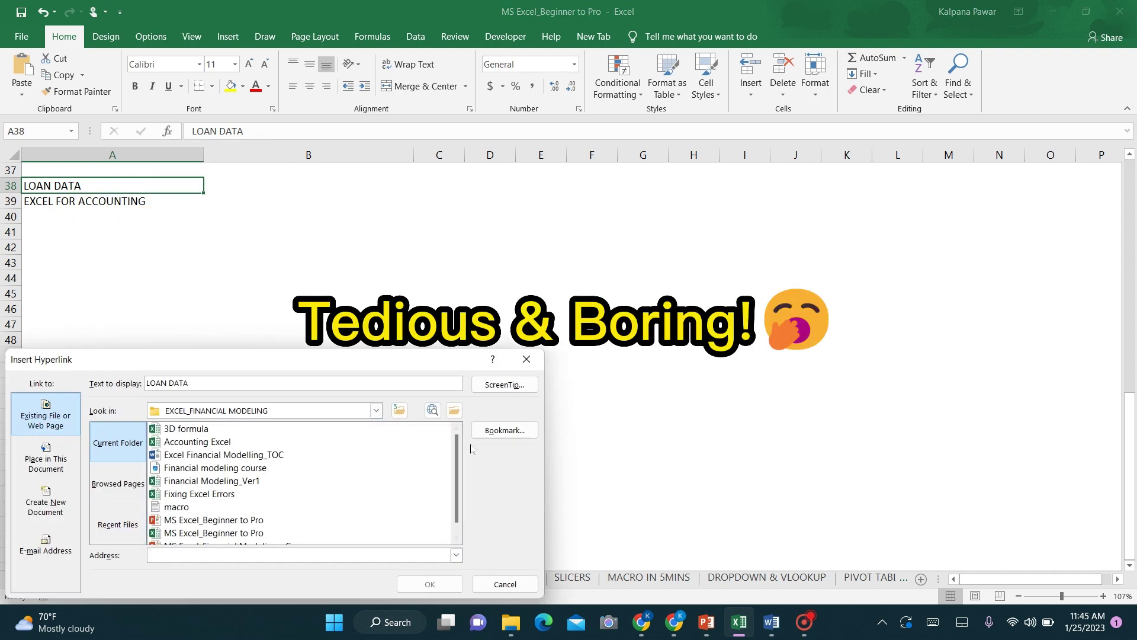
click(505, 433)
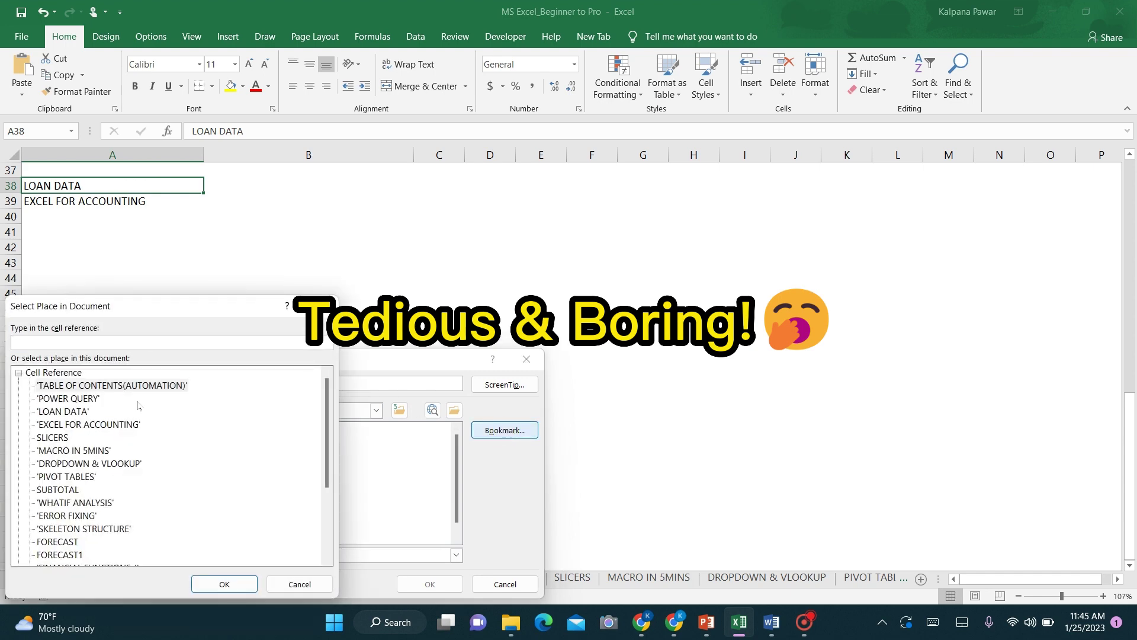
click(64, 412)
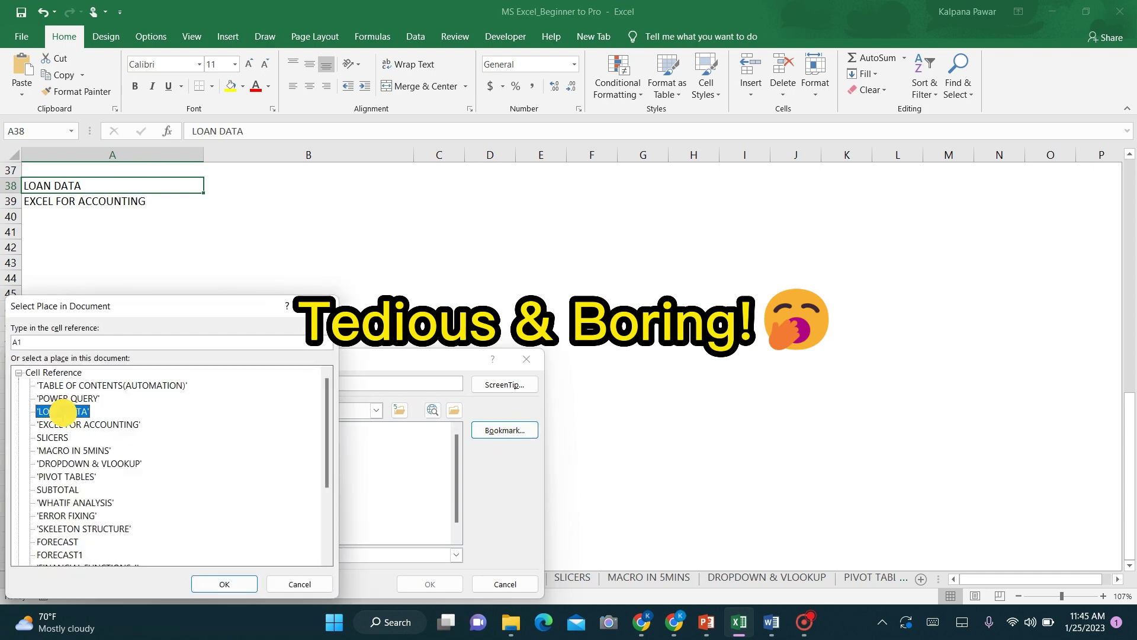
click(228, 584)
click(447, 584)
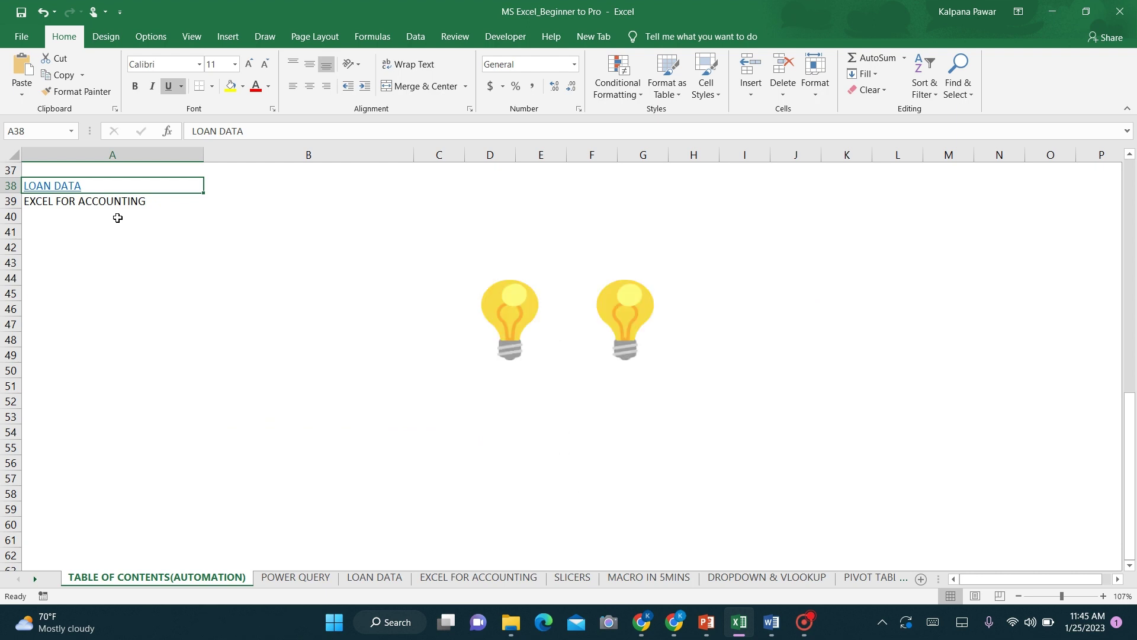
click(80, 230)
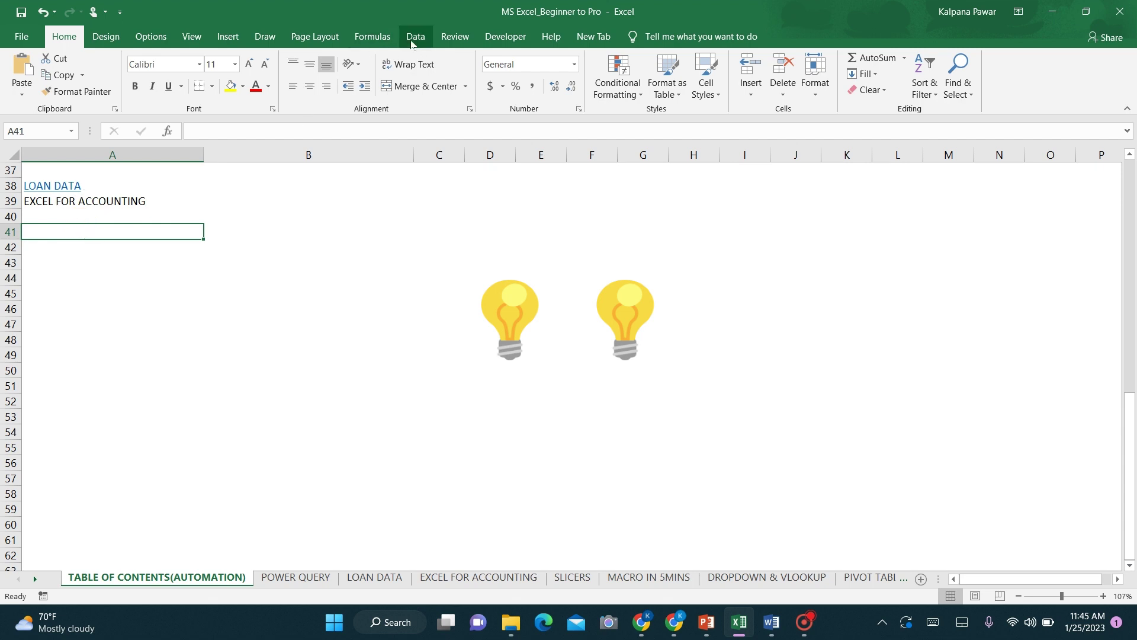
Step: Import the workbook MS Excel_Beginner to Pro via Get Data From Workbook, opening the Navigator
click(412, 42)
click(22, 86)
mouse_move(42, 125)
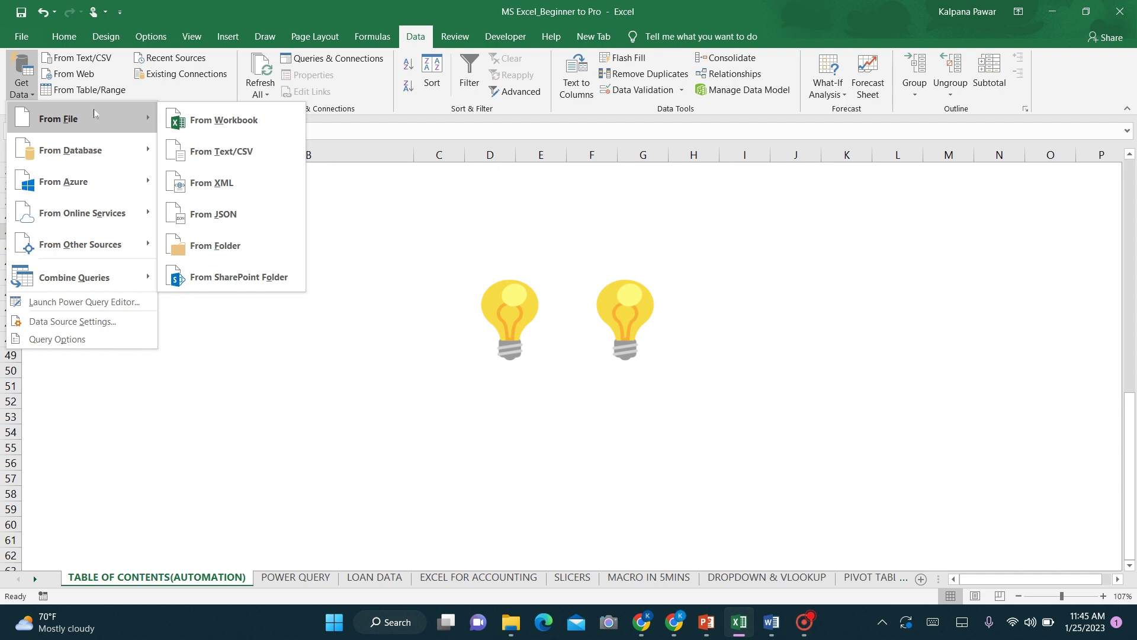
click(223, 118)
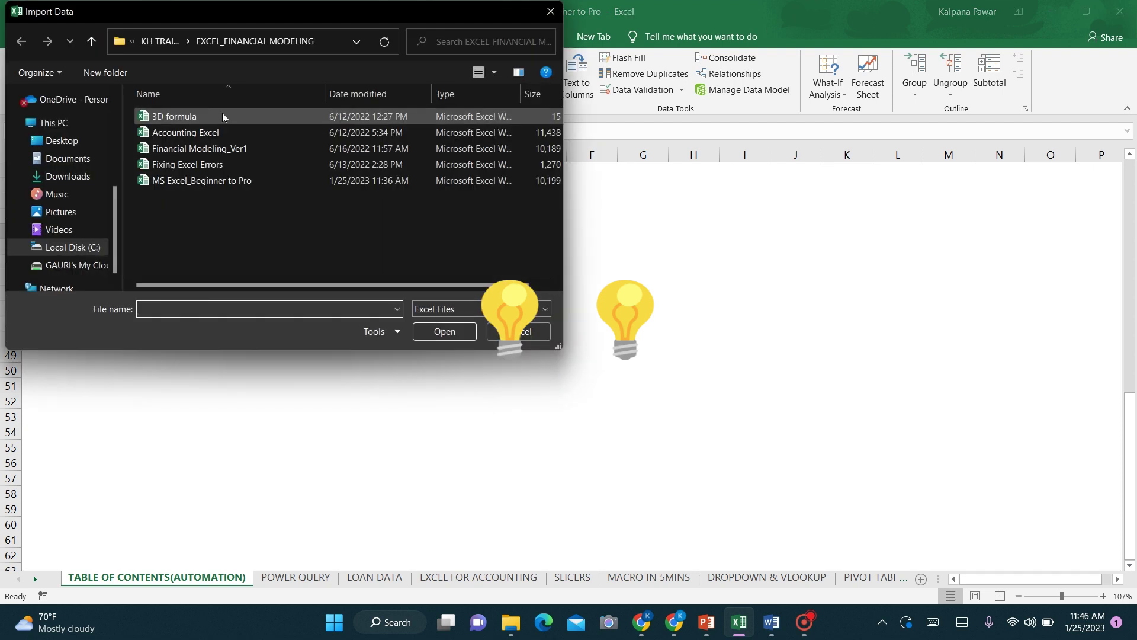
click(212, 180)
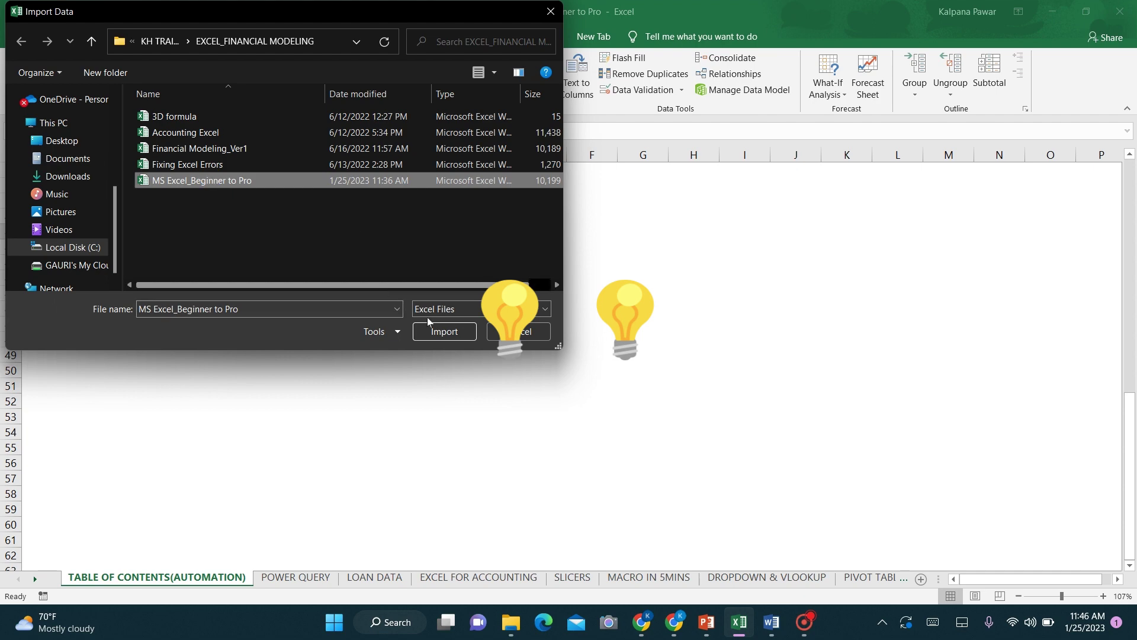
click(443, 331)
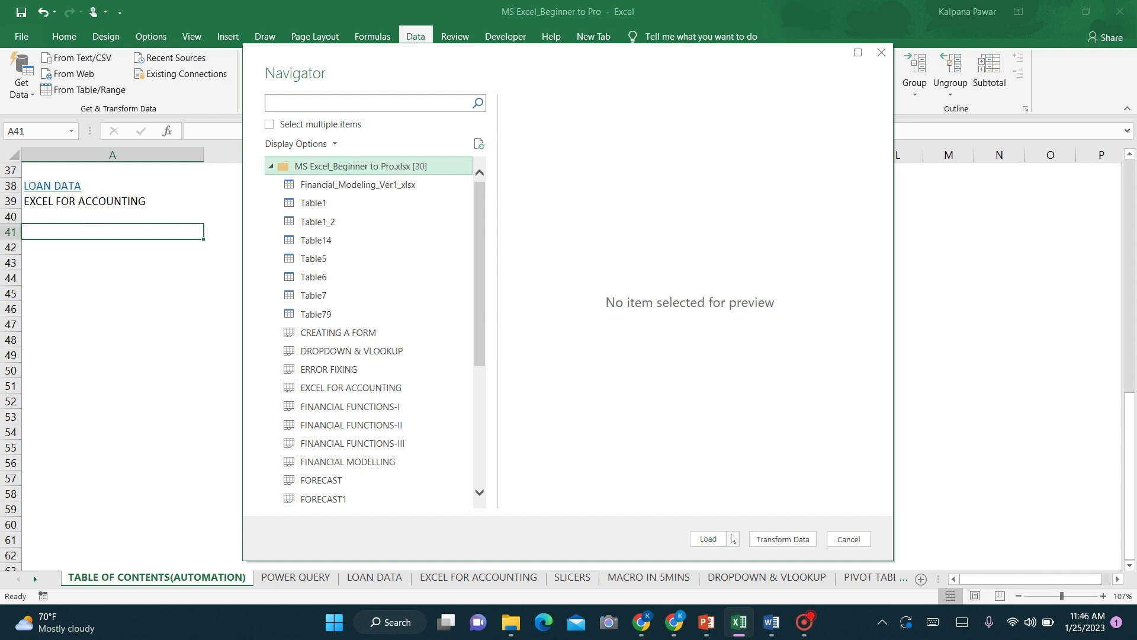
Step: Load the Navigator's sheet and table list as a Table on a new worksheet
click(732, 539)
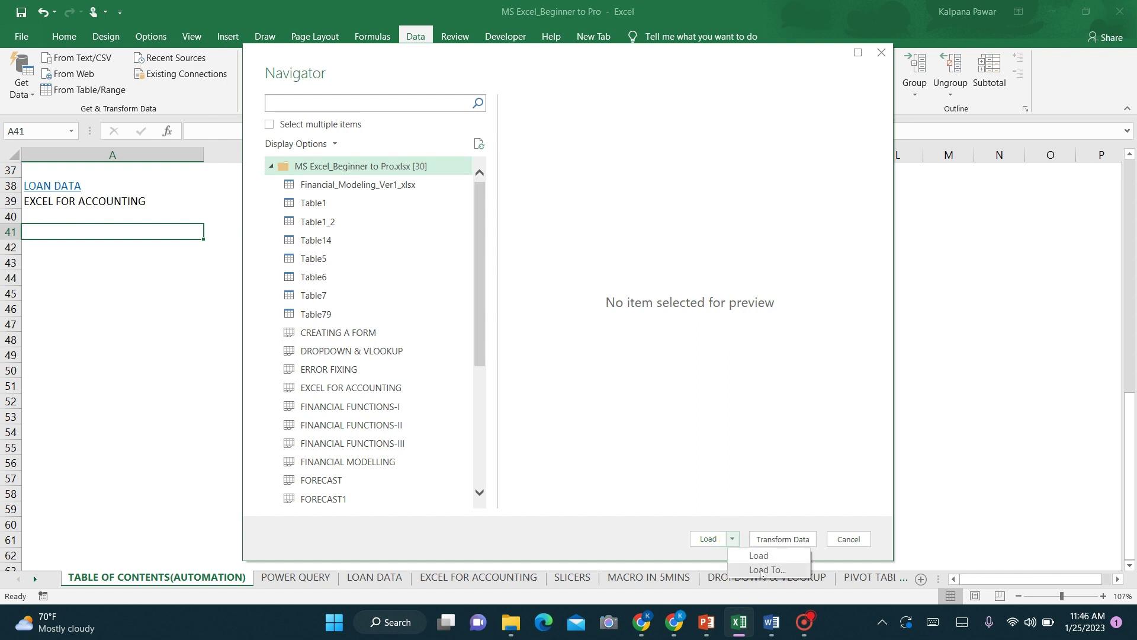
click(764, 570)
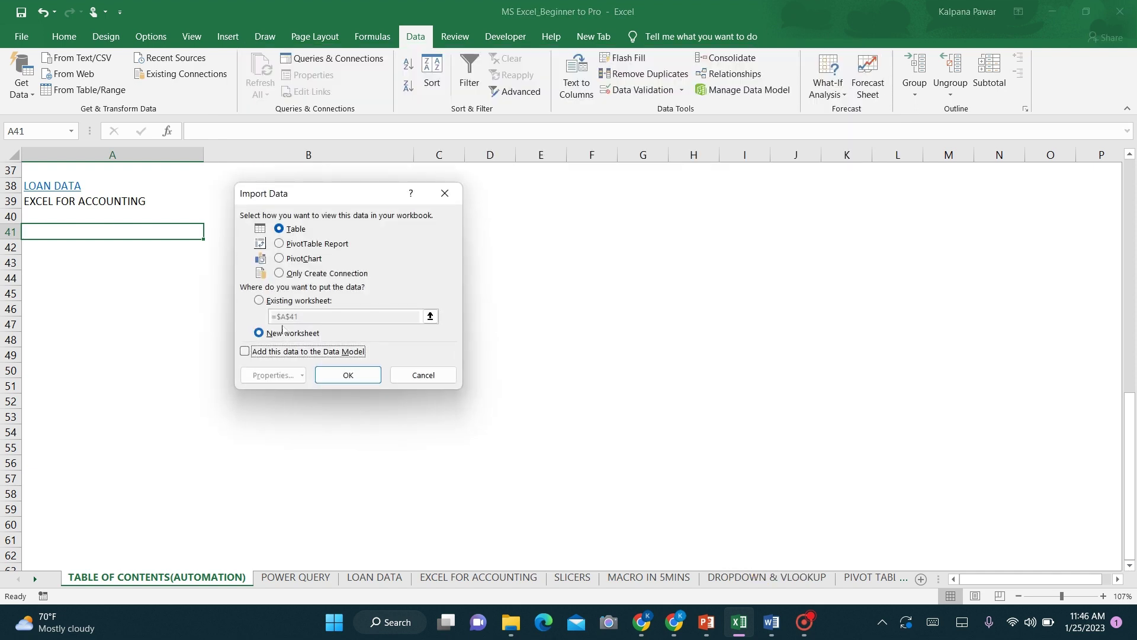
click(260, 334)
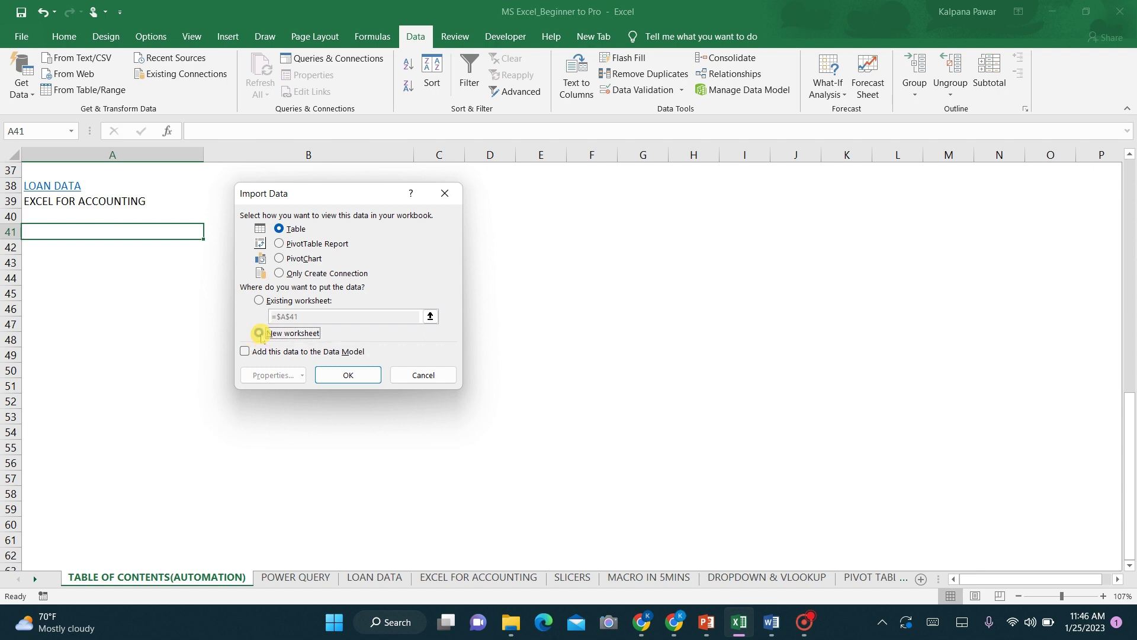
click(353, 374)
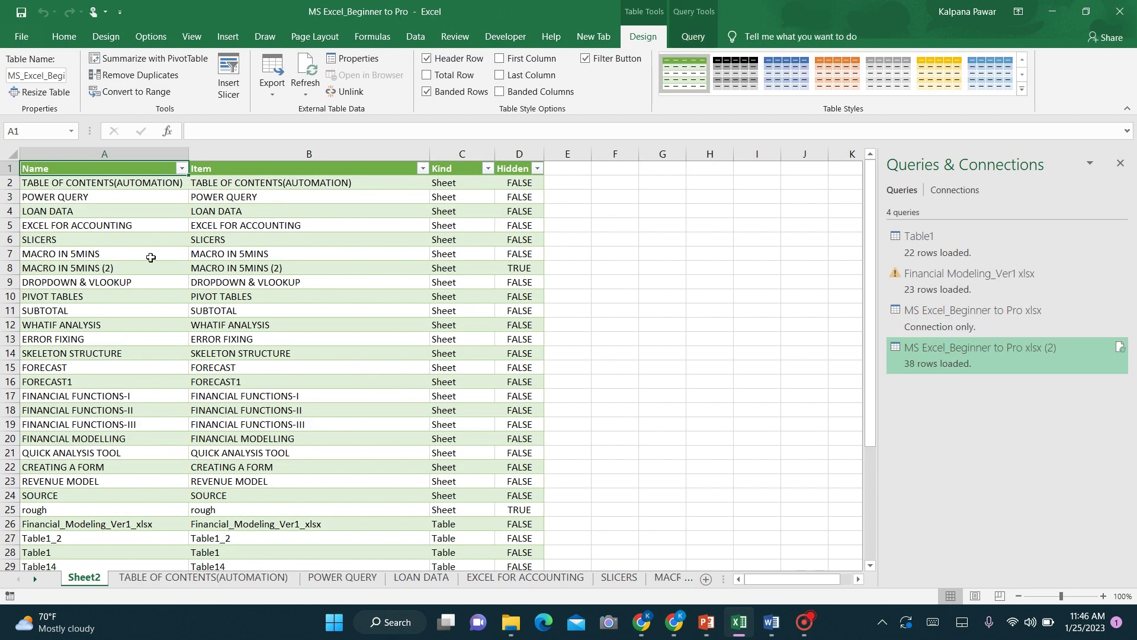
Step: Filter Kind to Table and DefinedName and delete all those rows
click(78, 148)
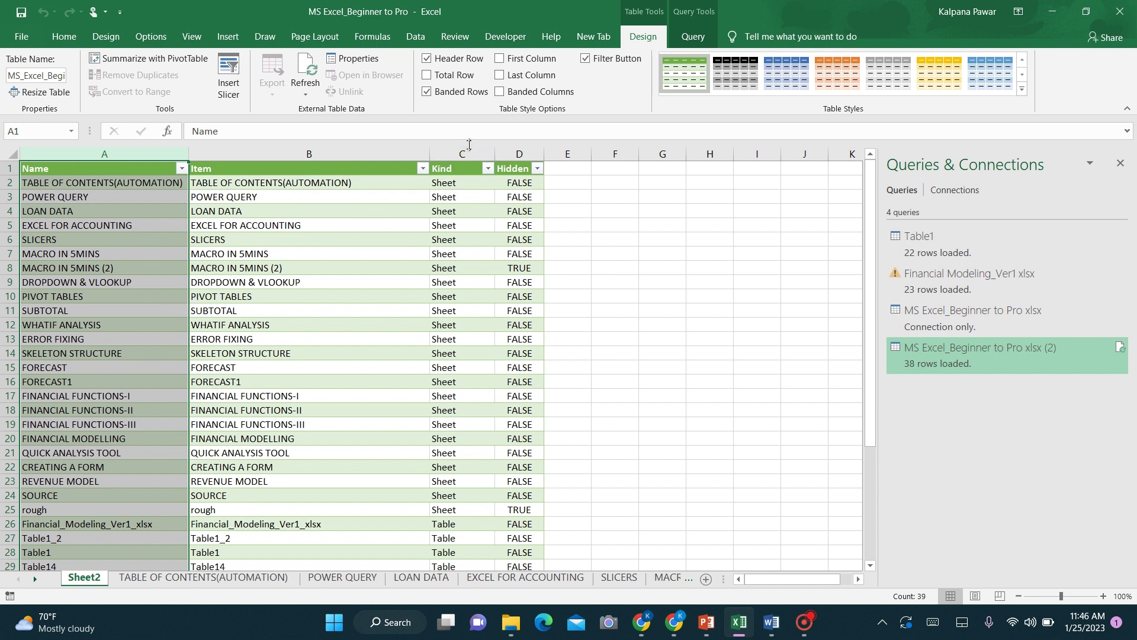
click(463, 151)
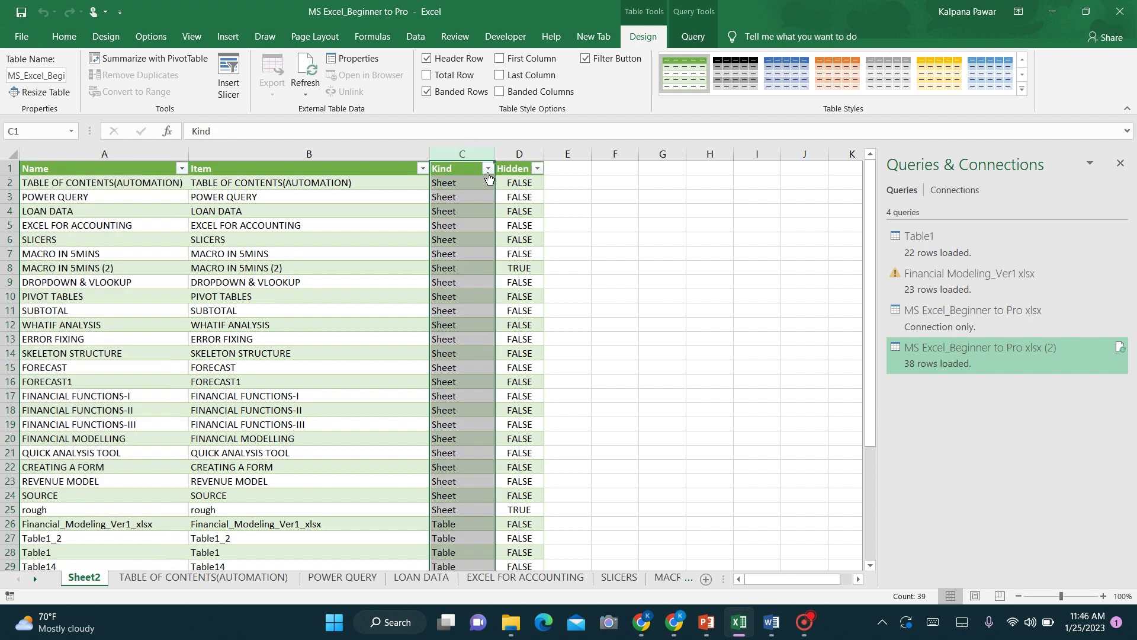
click(488, 169)
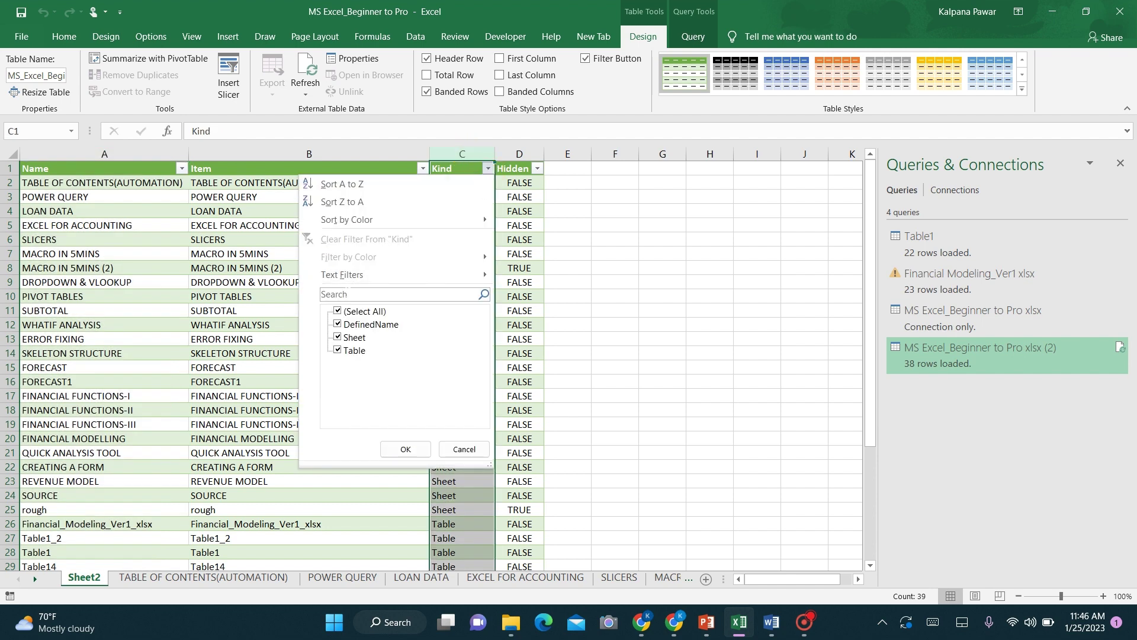
click(338, 311)
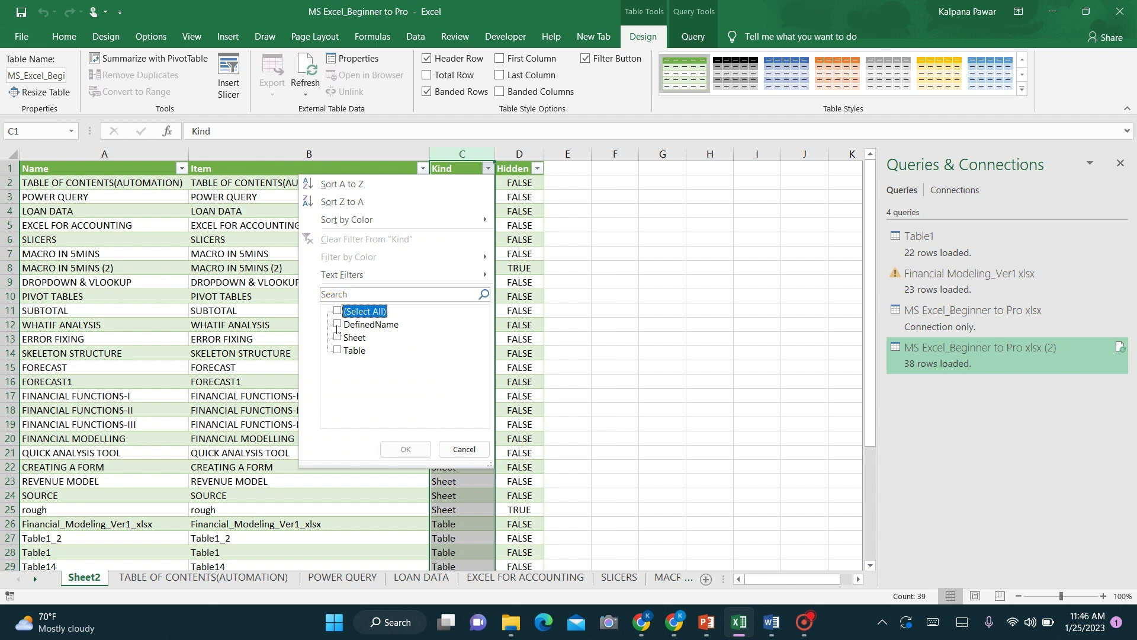
click(337, 324)
click(337, 350)
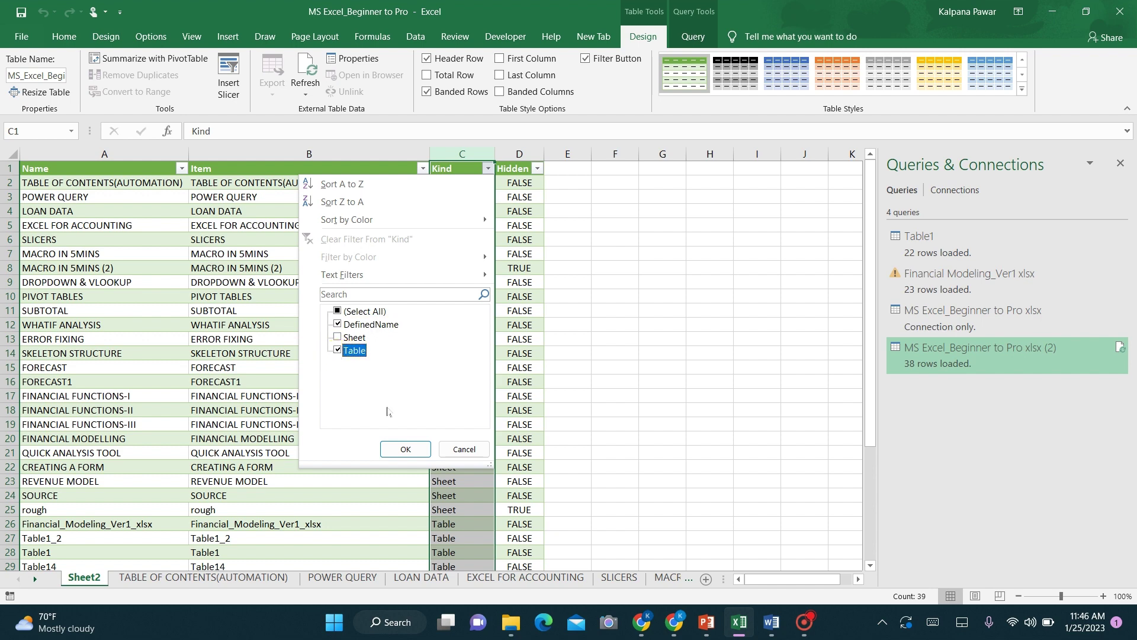
click(392, 452)
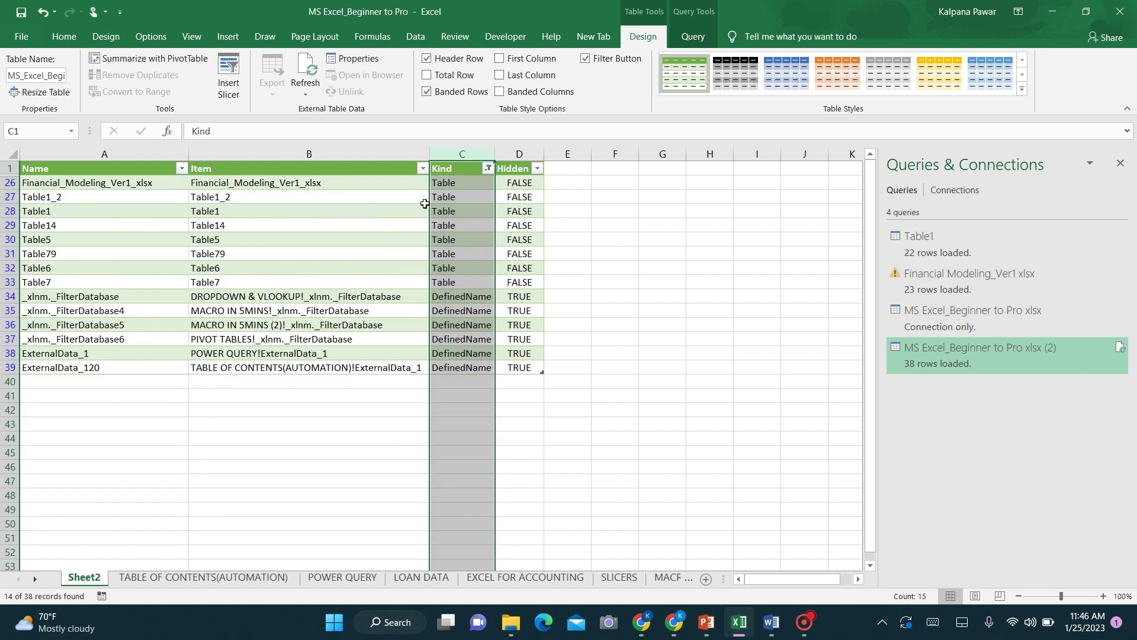
click(463, 182)
key(shift+Down)
key(shift+Down)
key(shift+Down)
key(shift+Down)
key(shift+Down)
key(shift+Down)
key(shift+Down)
key(shift+Down)
key(shift+Down)
key(shift+Down)
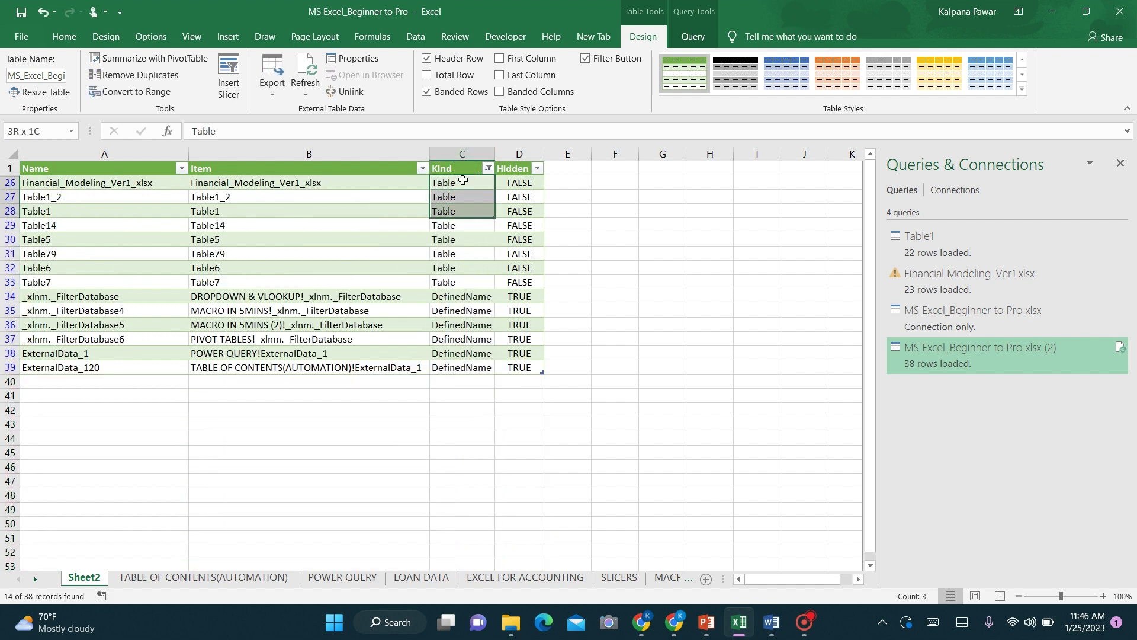
key(shift+Down)
key(shift+Down)
key(shift+Down)
key(ctrl+a)
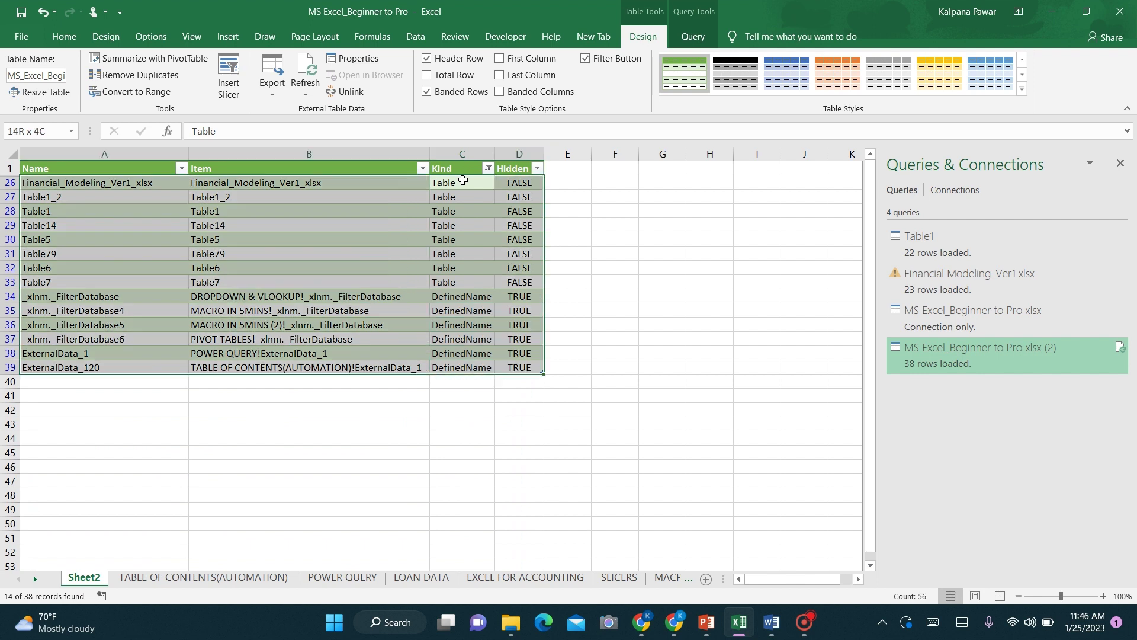
right_click(464, 181)
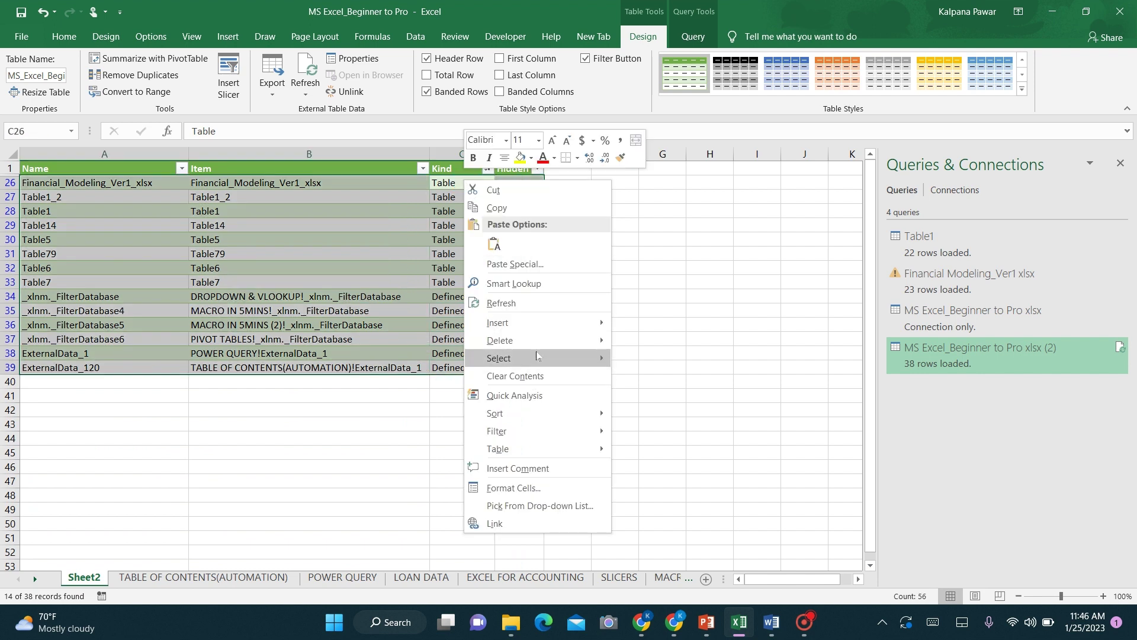
mouse_move(536, 343)
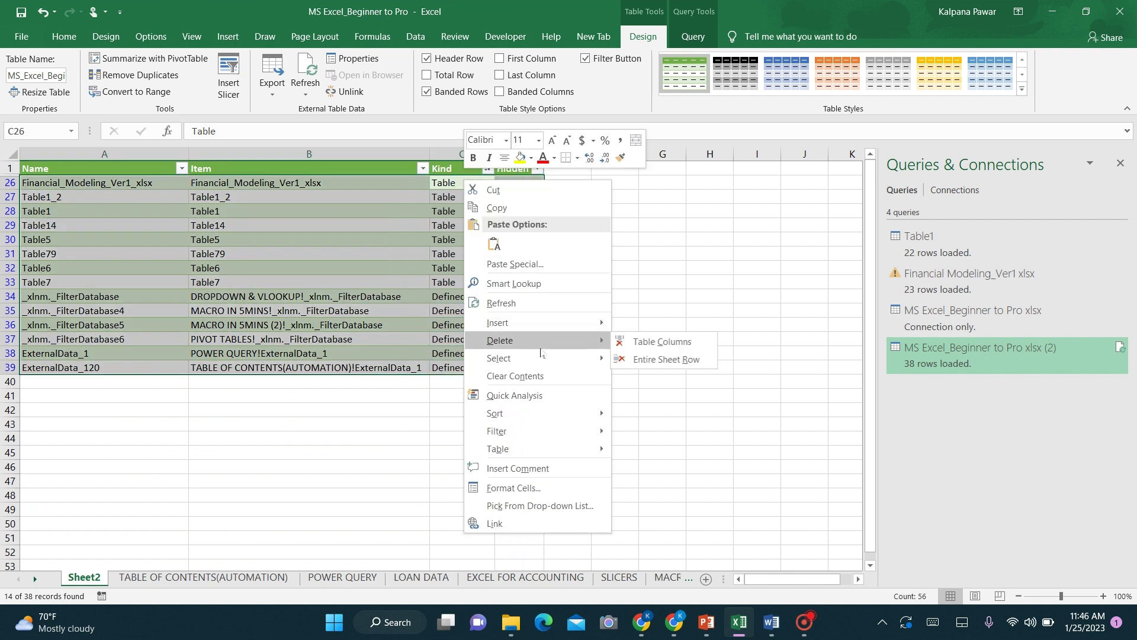
click(656, 360)
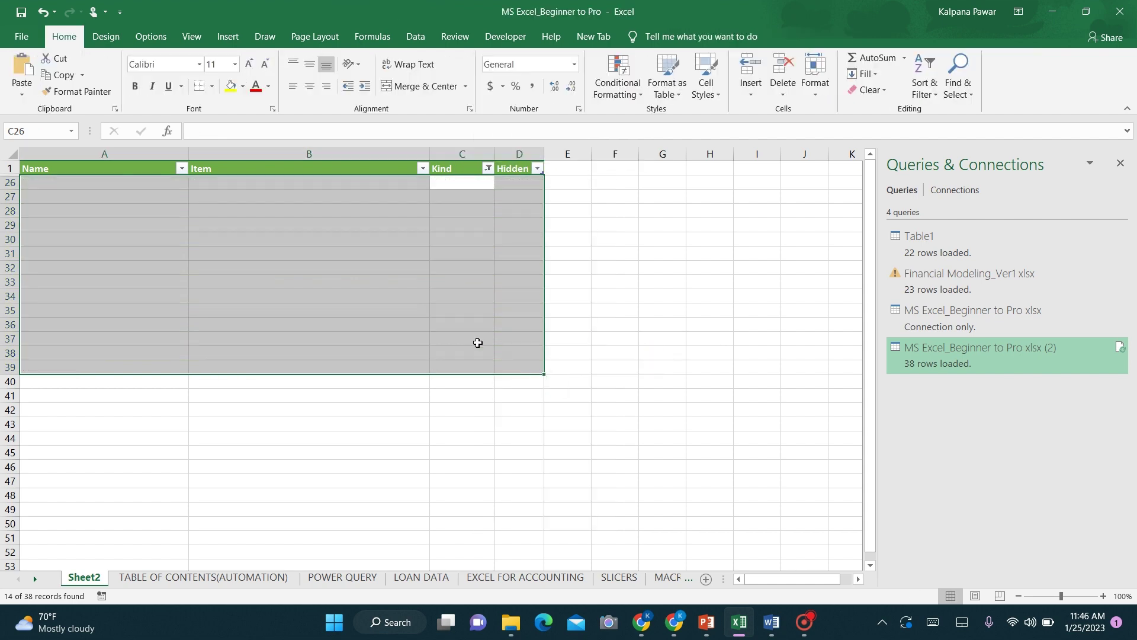
Step: Clear the Kind filter and delete the 'rough' sheet's row from the table
click(488, 169)
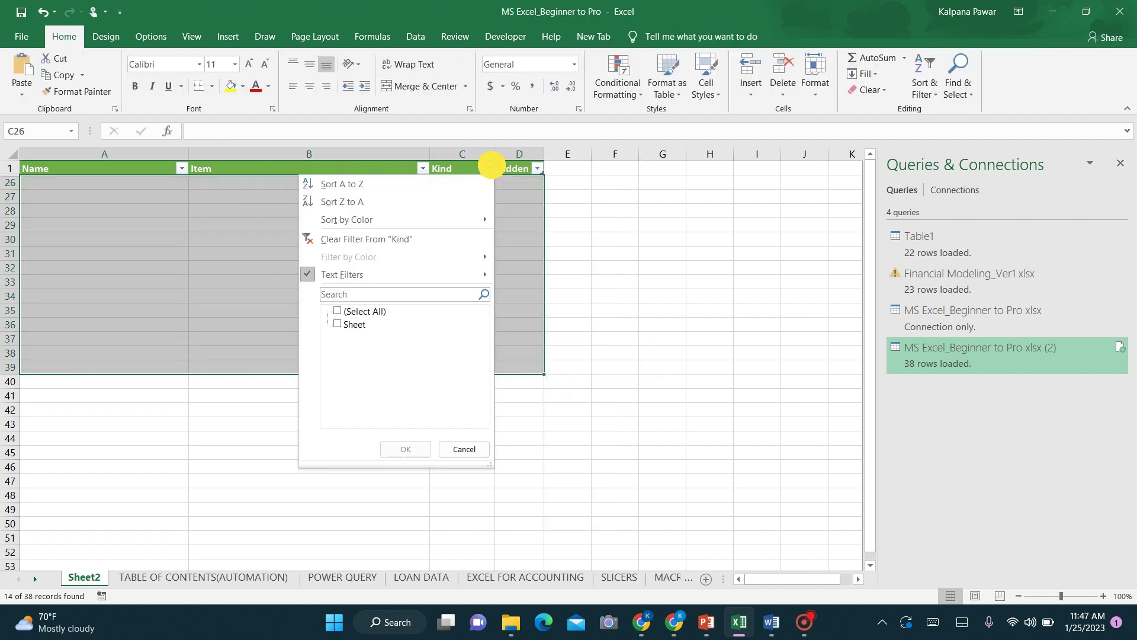
click(335, 310)
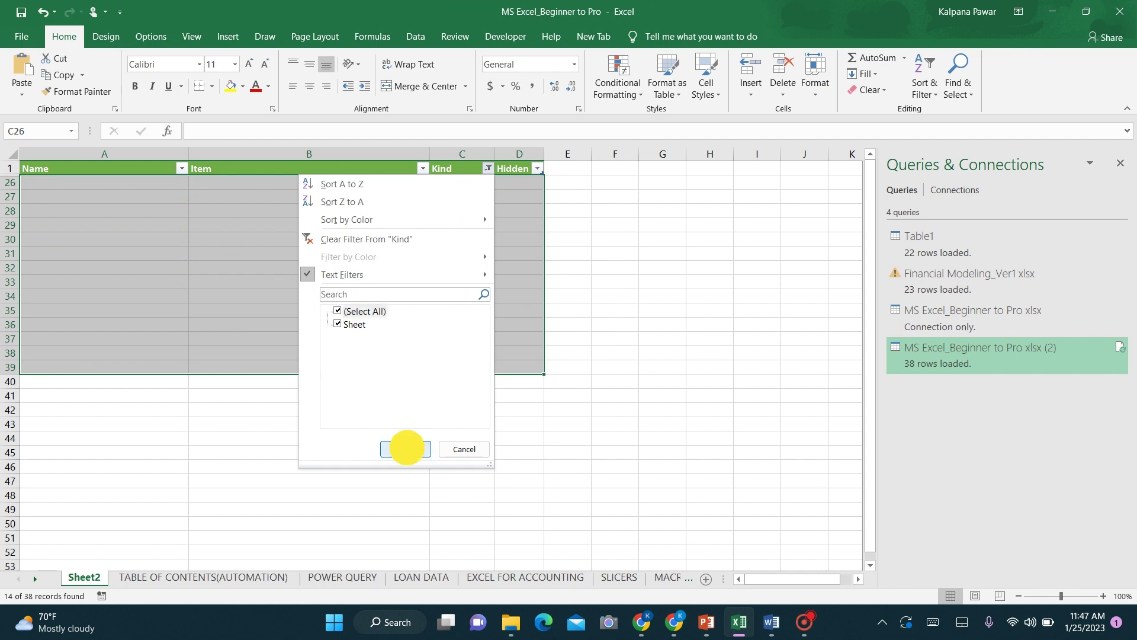
click(406, 449)
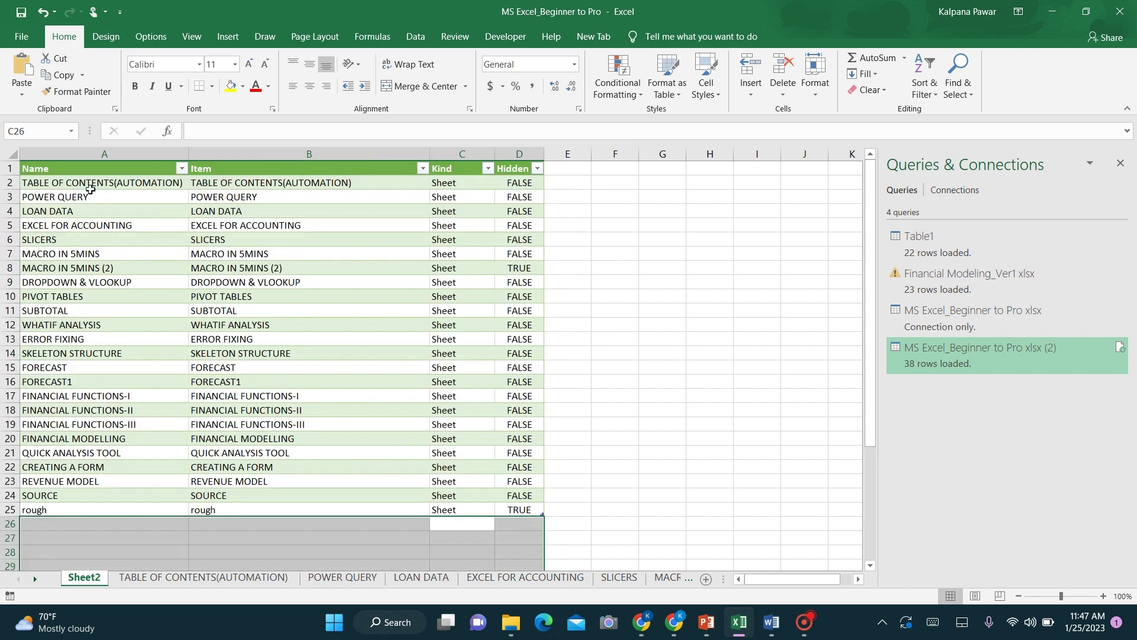
click(88, 182)
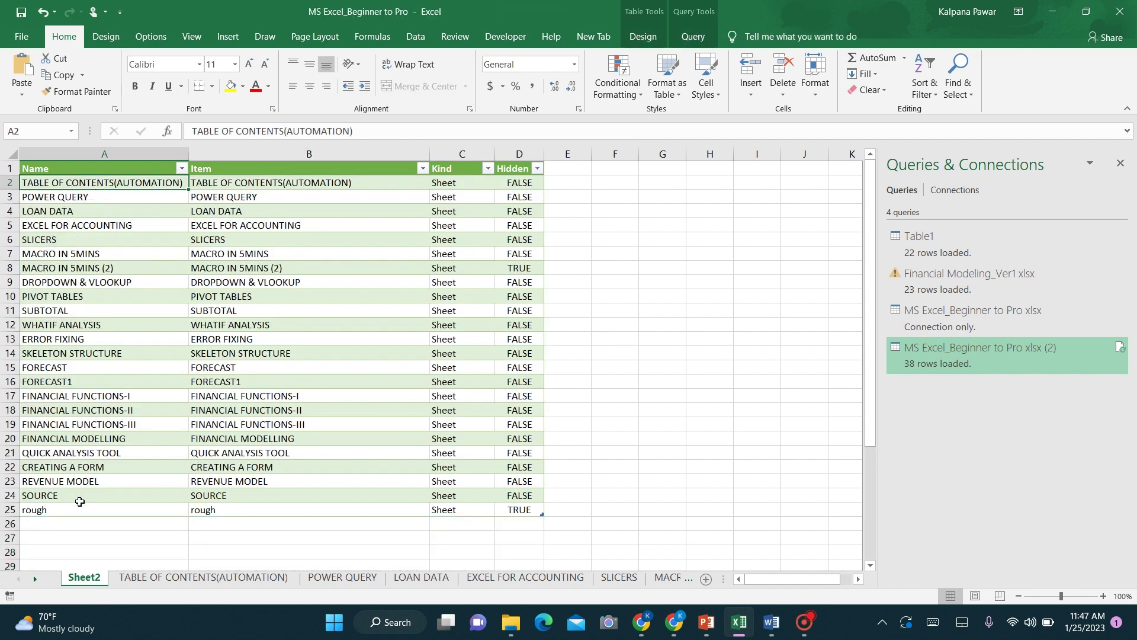
click(77, 509)
key(ctrl+shift+Right)
right_click(77, 509)
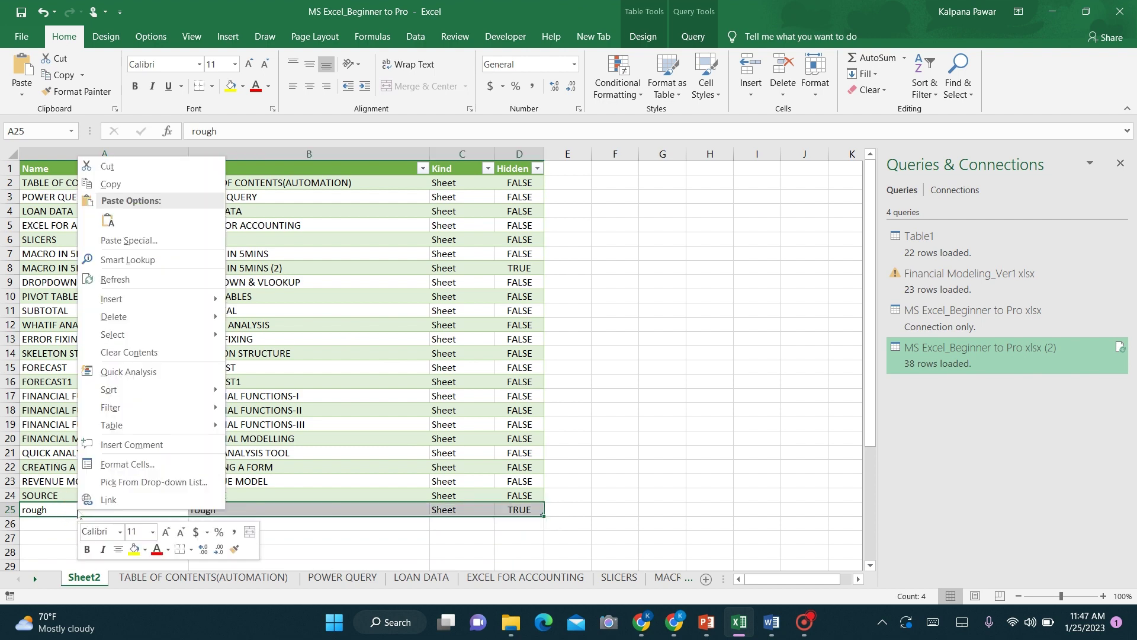
mouse_move(134, 320)
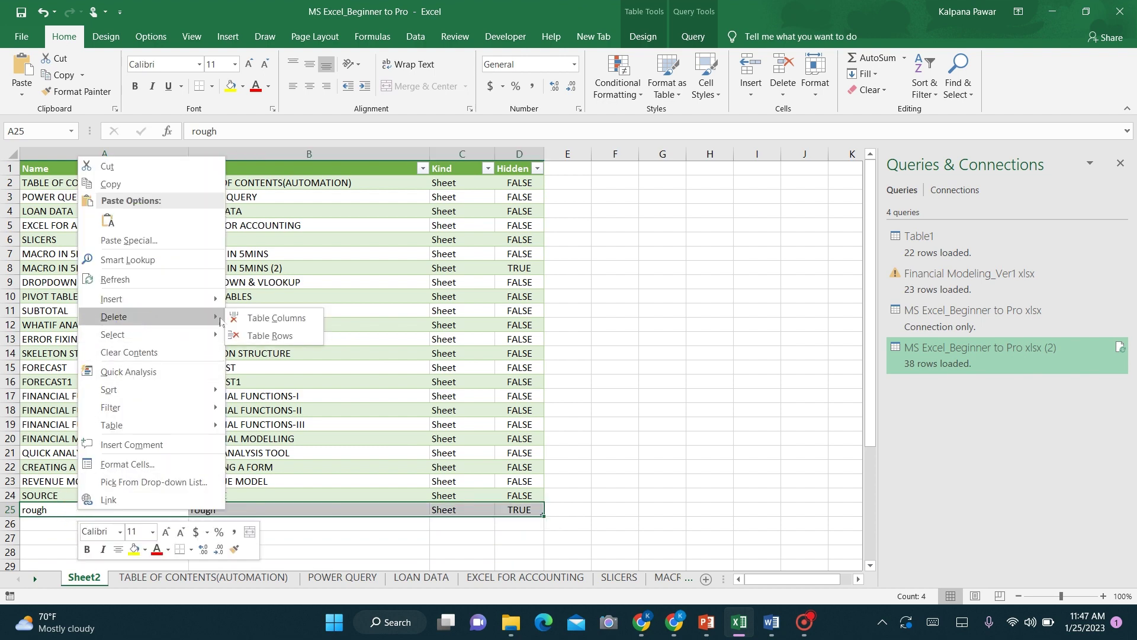
click(272, 336)
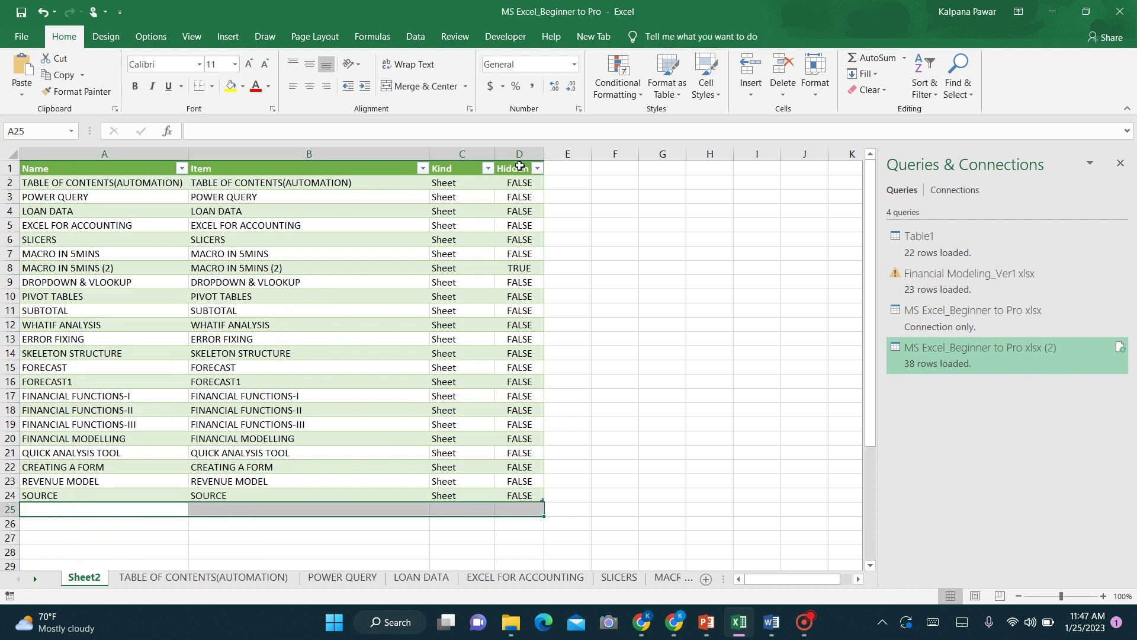
Step: Delete the Item, Kind and Hidden columns (B to D)
click(294, 150)
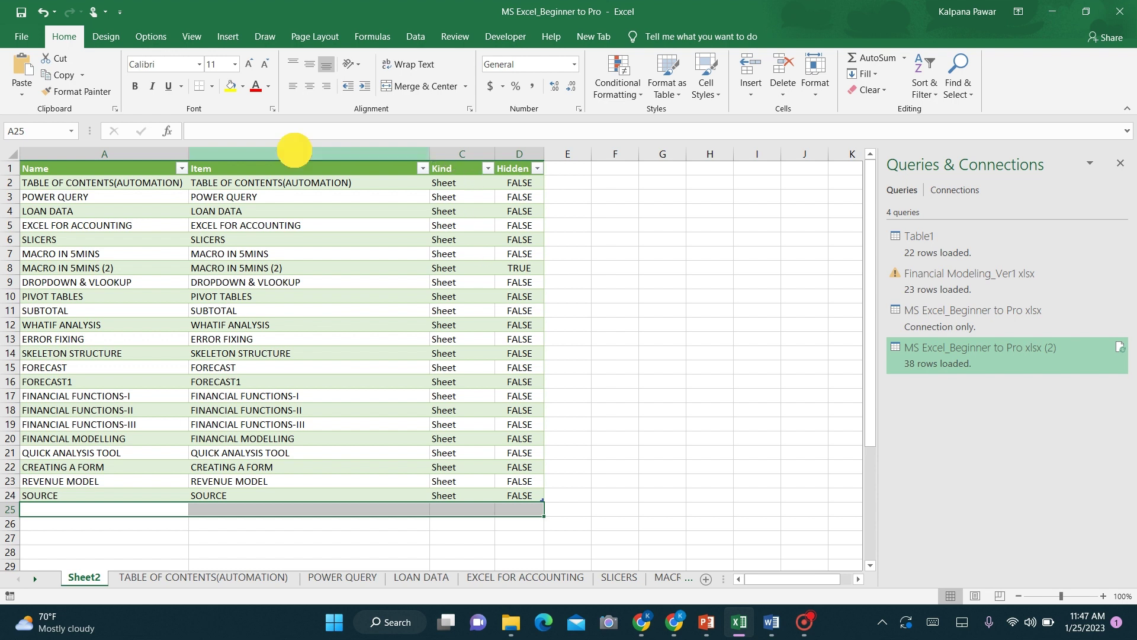
key(shift+Right)
key(shift+Right)
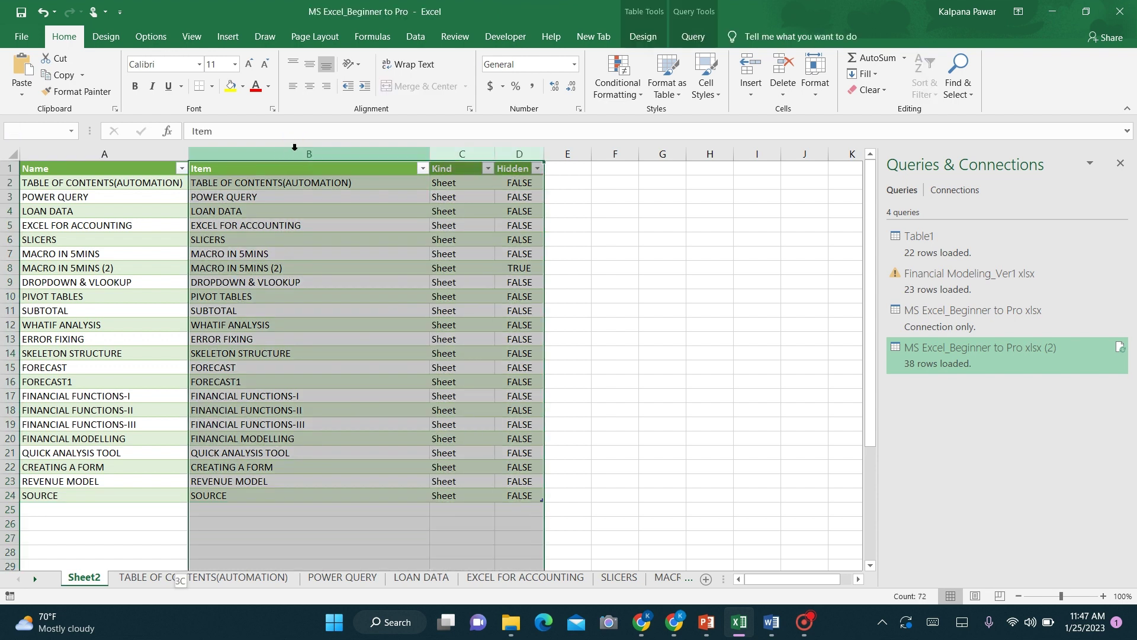
right_click(294, 150)
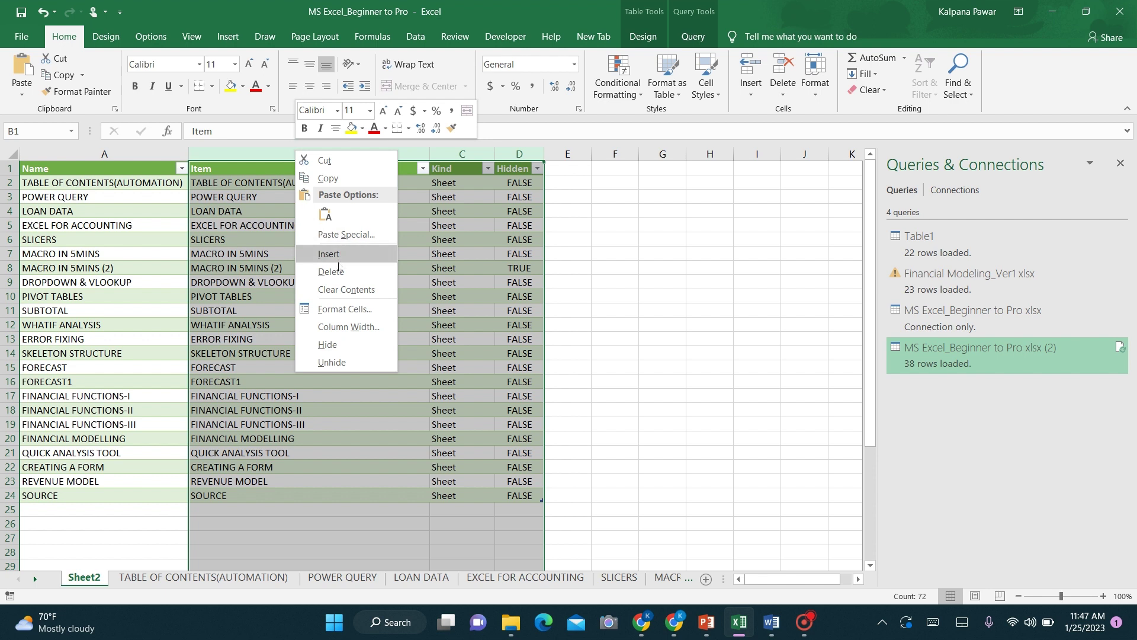
click(338, 265)
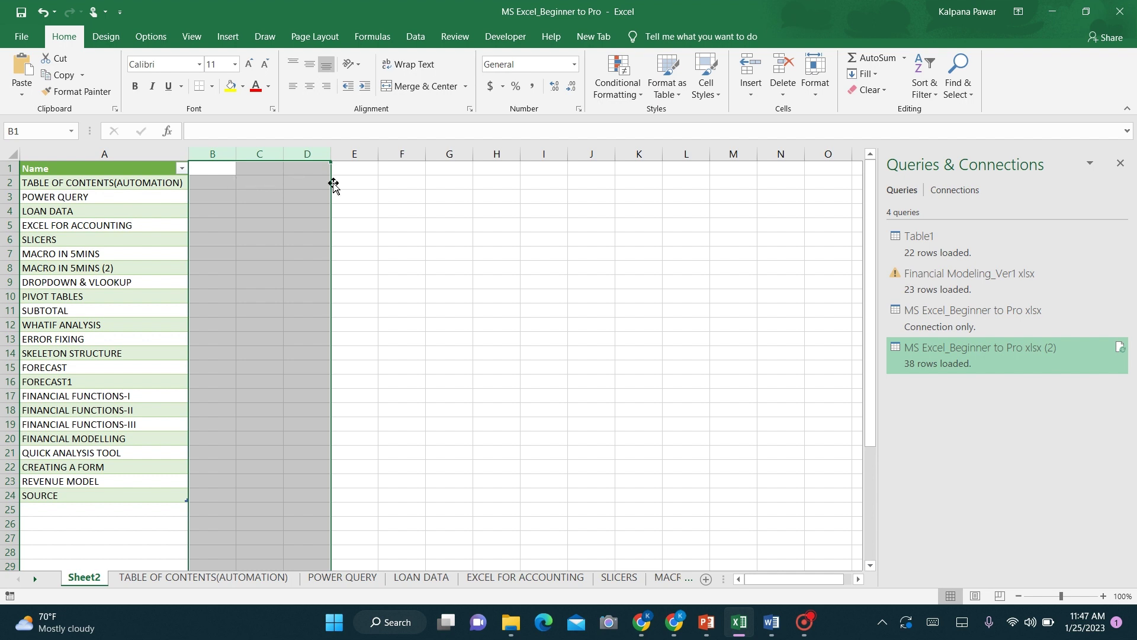
Step: Enter ='TABLE OF CONTENTS(AUTOMATION)'!A37 in D2, then cancel a half-typed =hy formula in E2
click(311, 183)
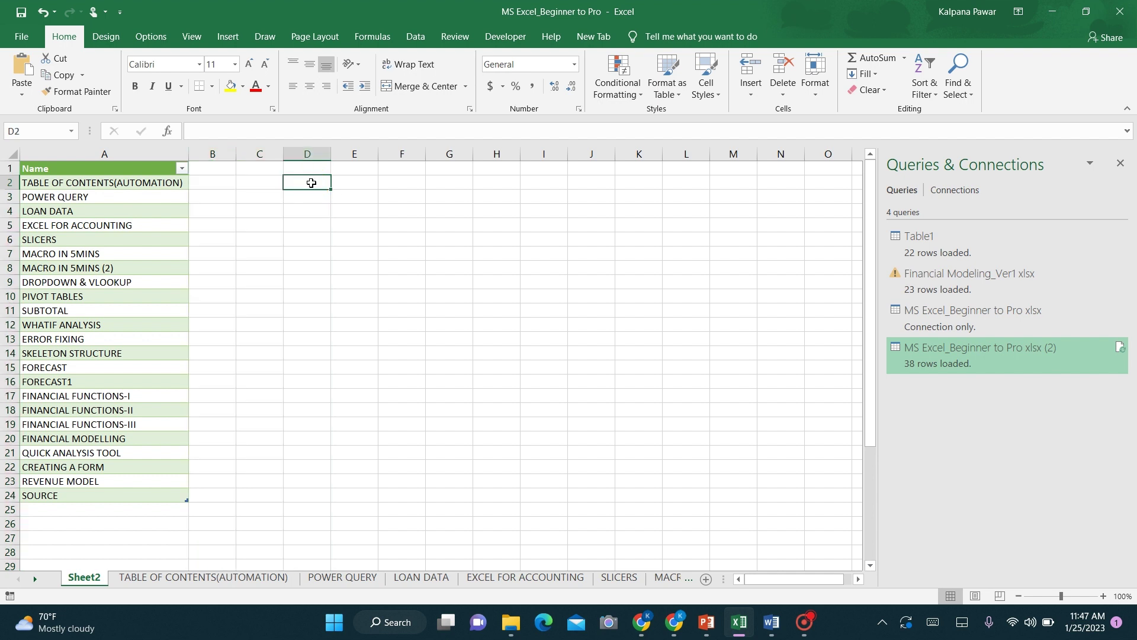
text(=)
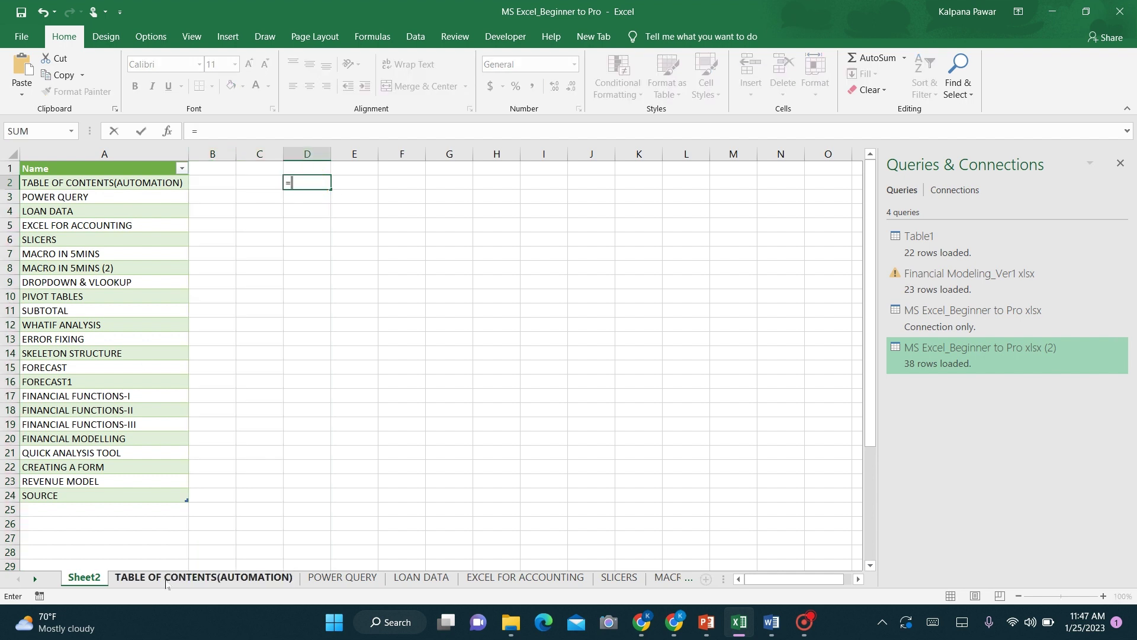
click(166, 578)
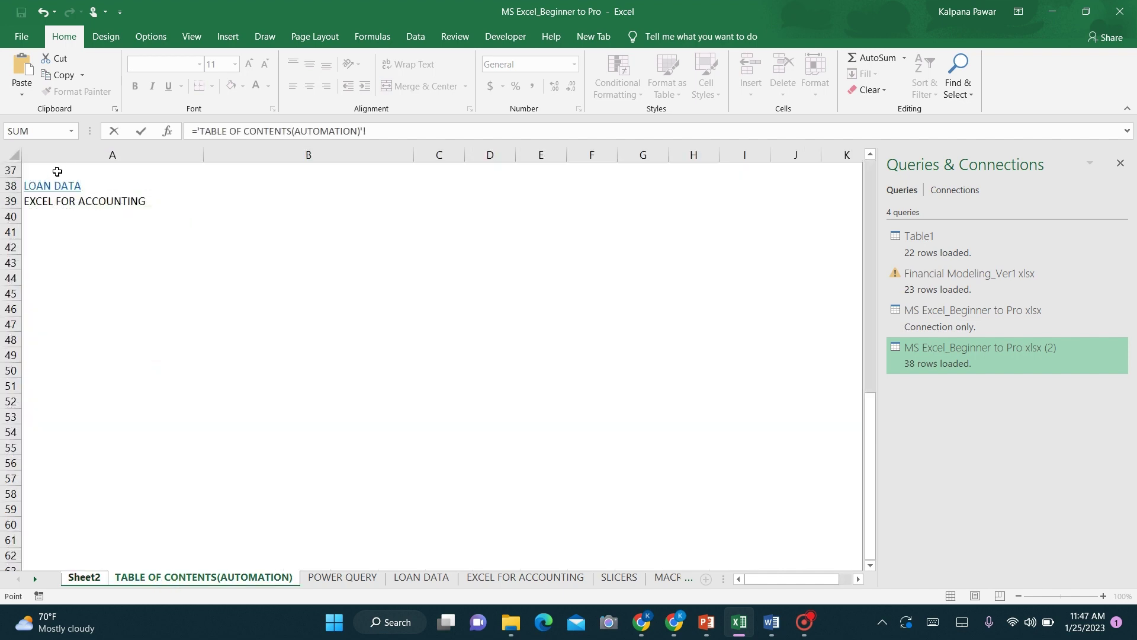
click(46, 171)
key(Return)
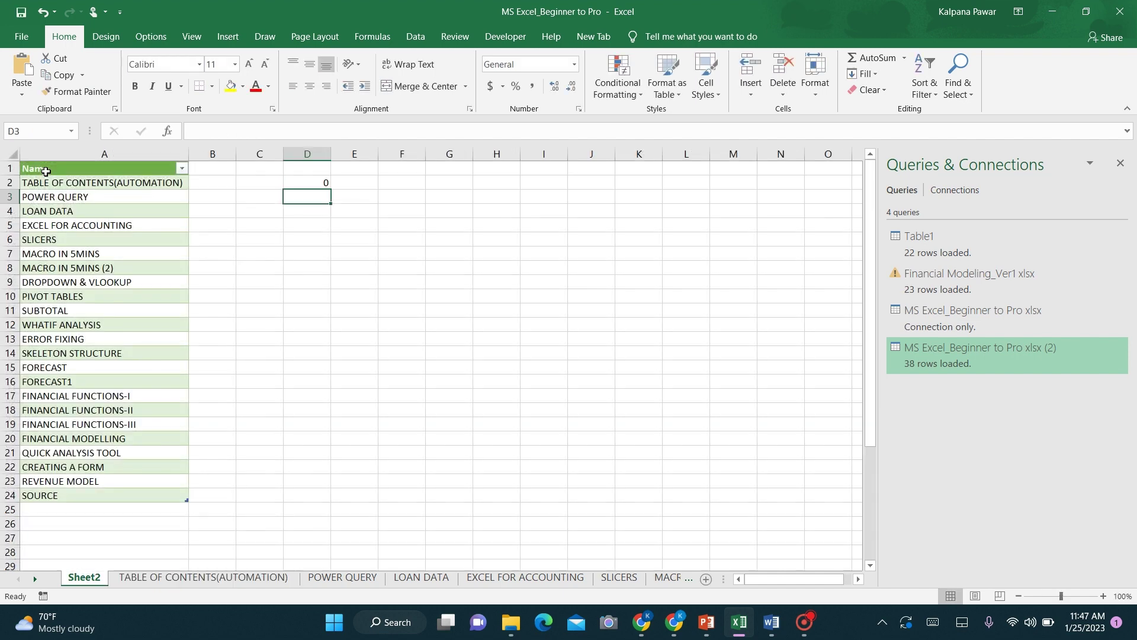
click(302, 180)
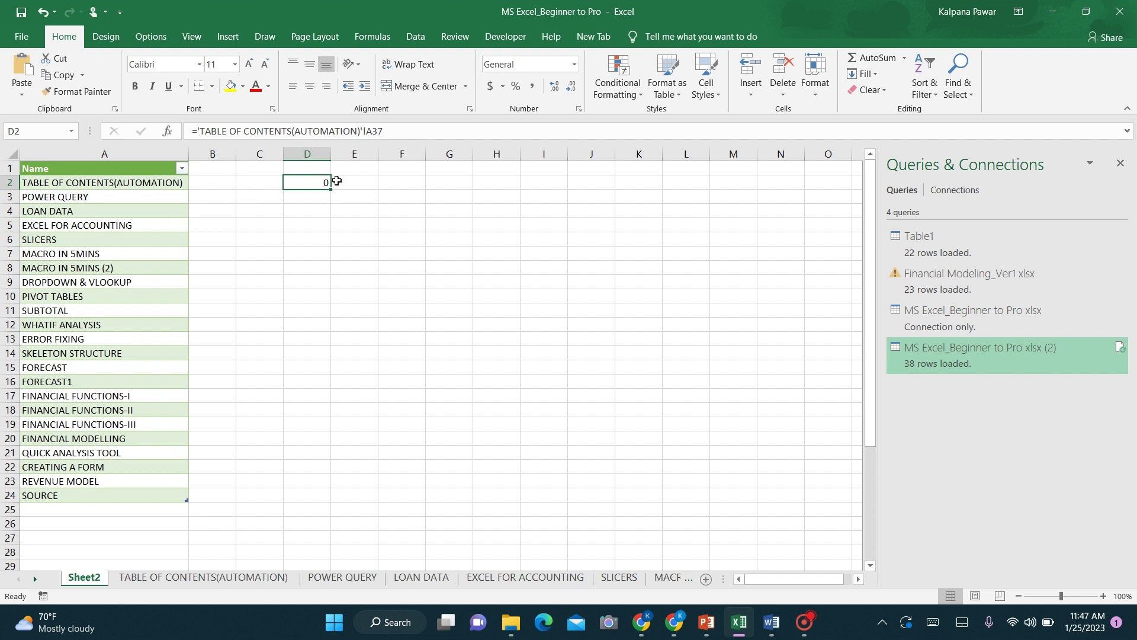
click(349, 183)
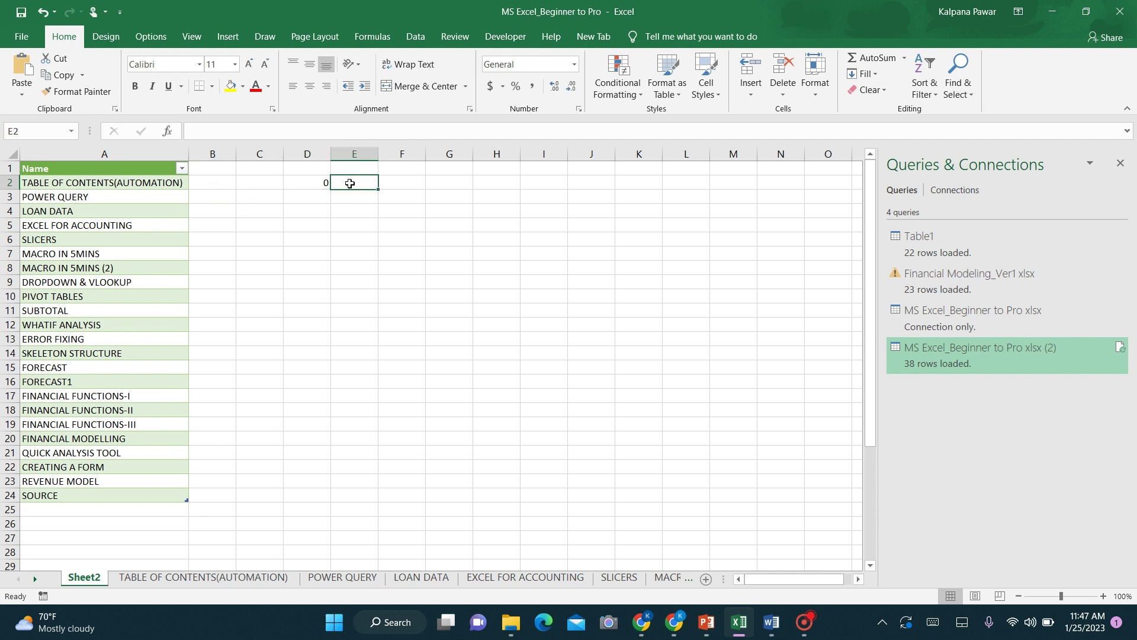
text(=hy)
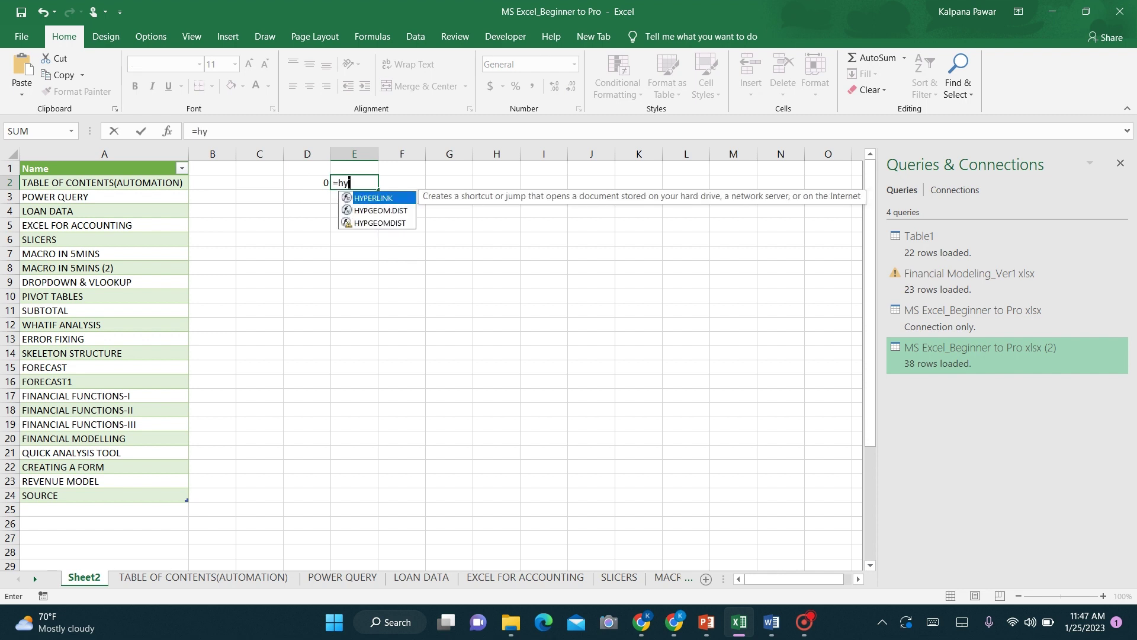
key(Escape)
key(Escape)
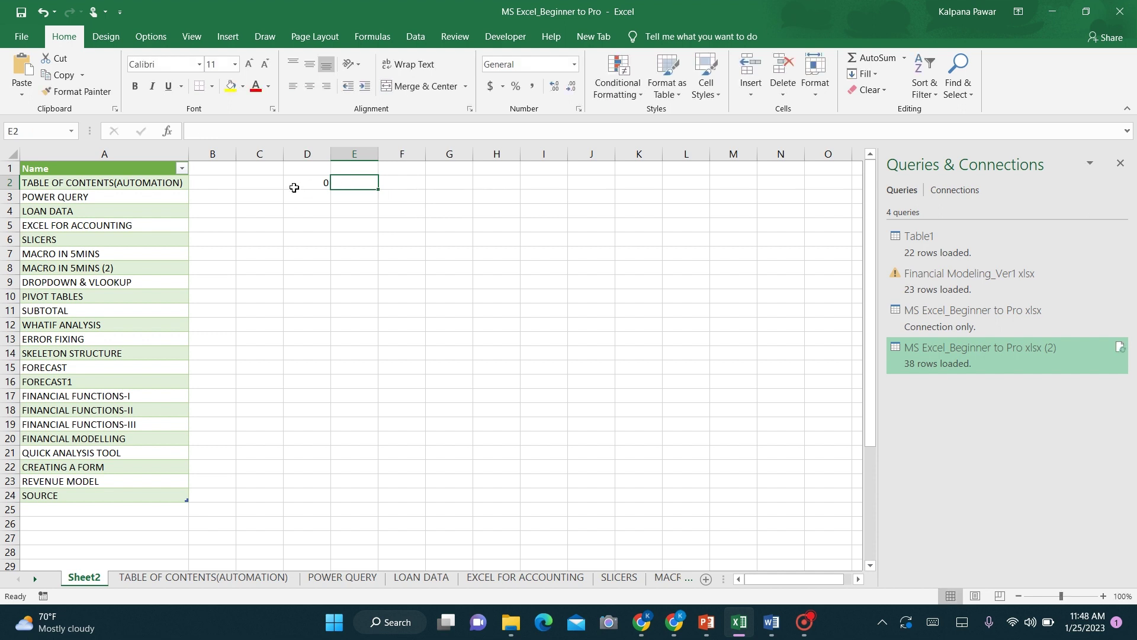
click(294, 187)
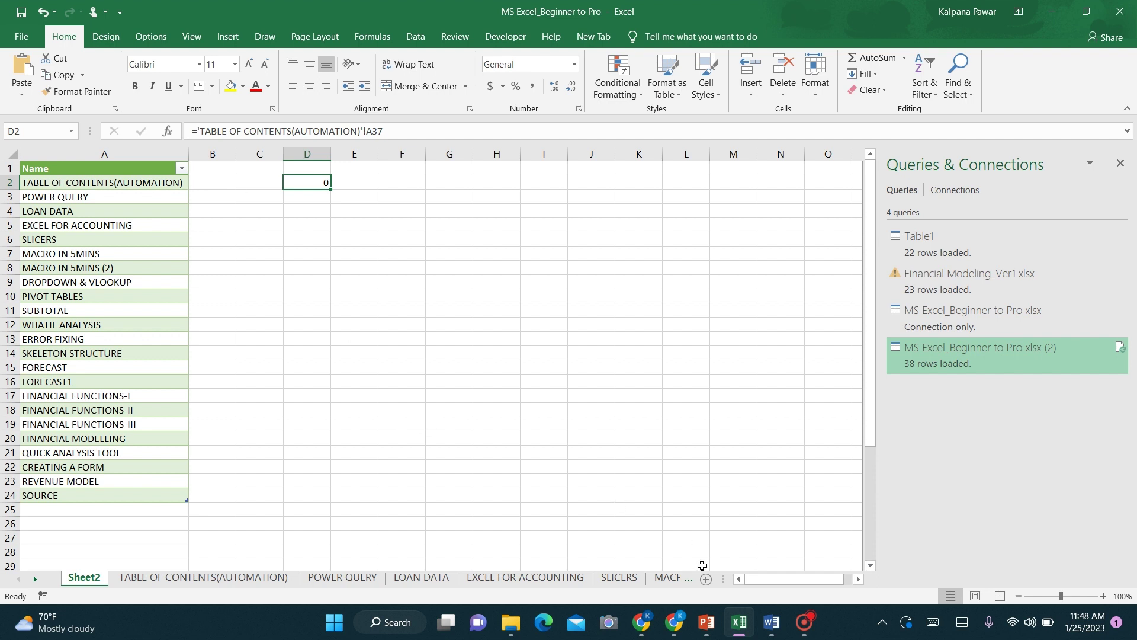
Step: Copy the prepared HYPERLINK formula line from the Word document back into Excel
click(767, 628)
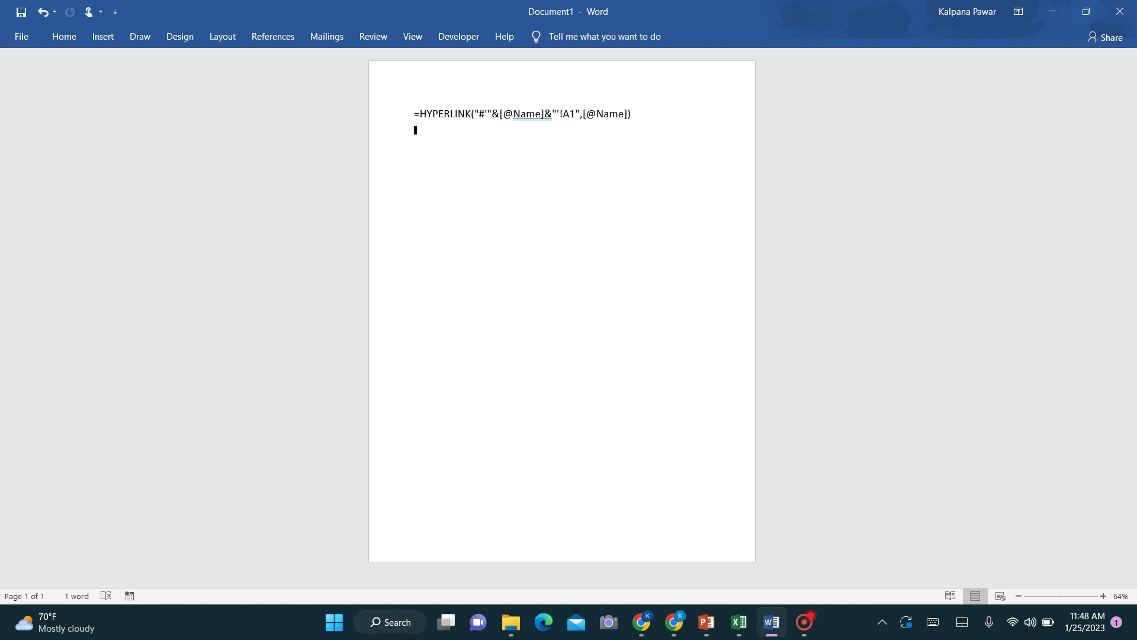
drag(414, 113, 644, 114)
key(ctrl+c)
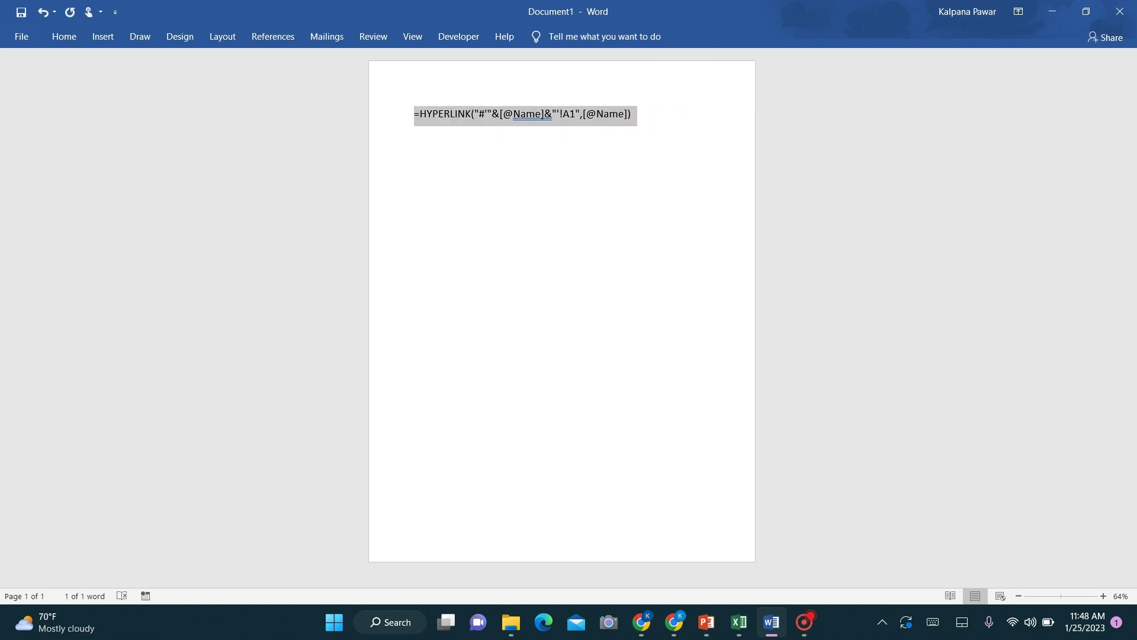
click(739, 622)
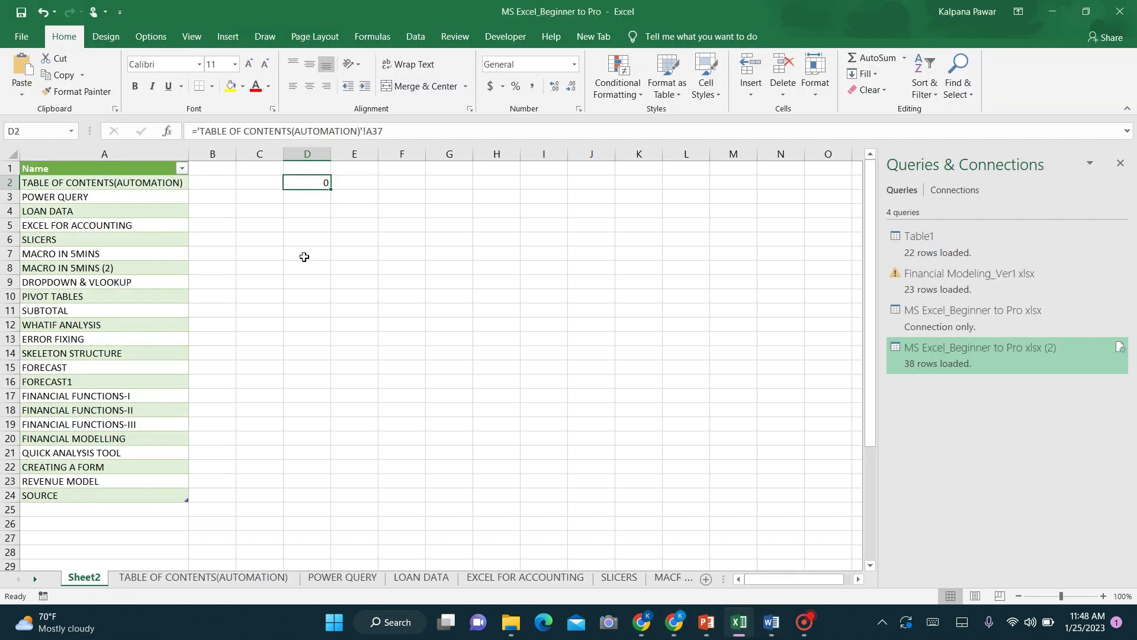
Step: Paste the HYPERLINK formula into B2 to fill the link column, then autofit column B
click(219, 186)
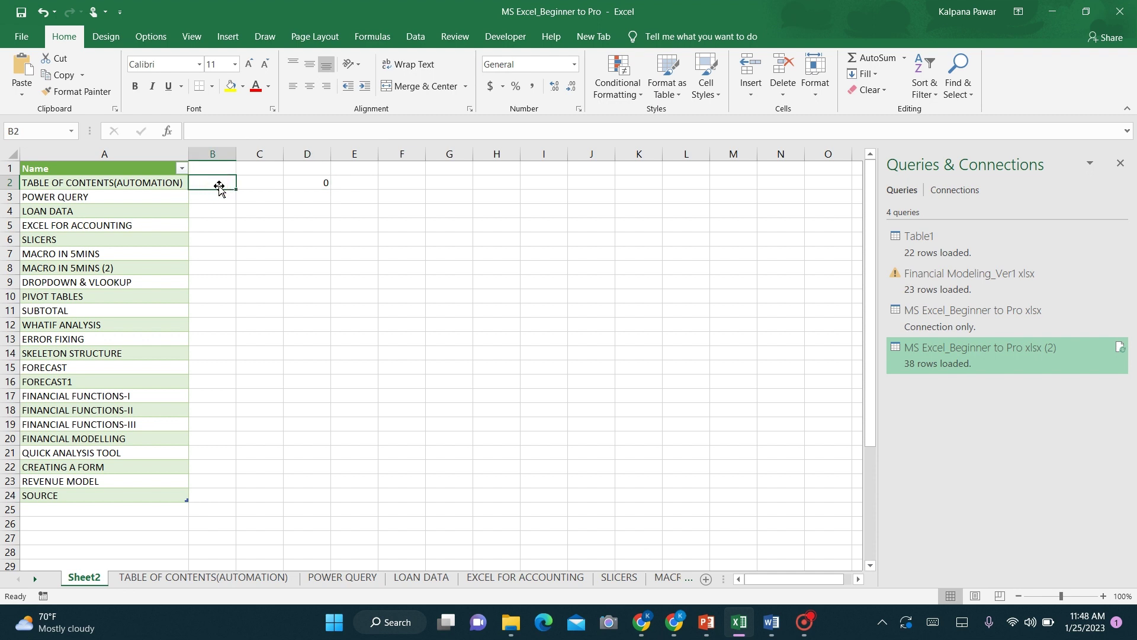
key(ctrl+v)
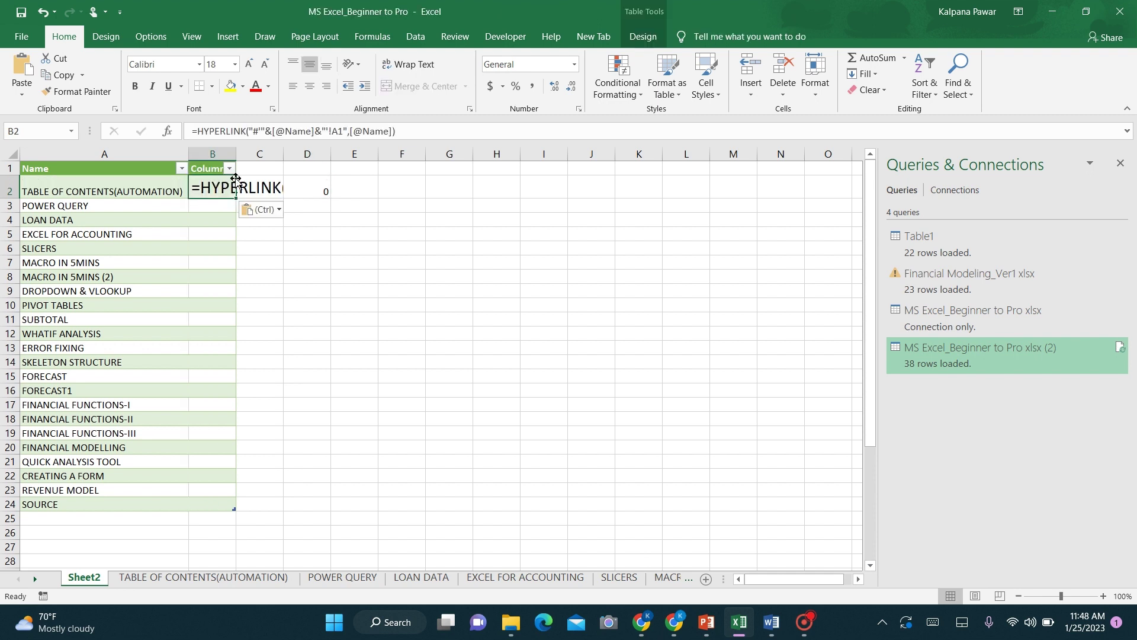
click(193, 131)
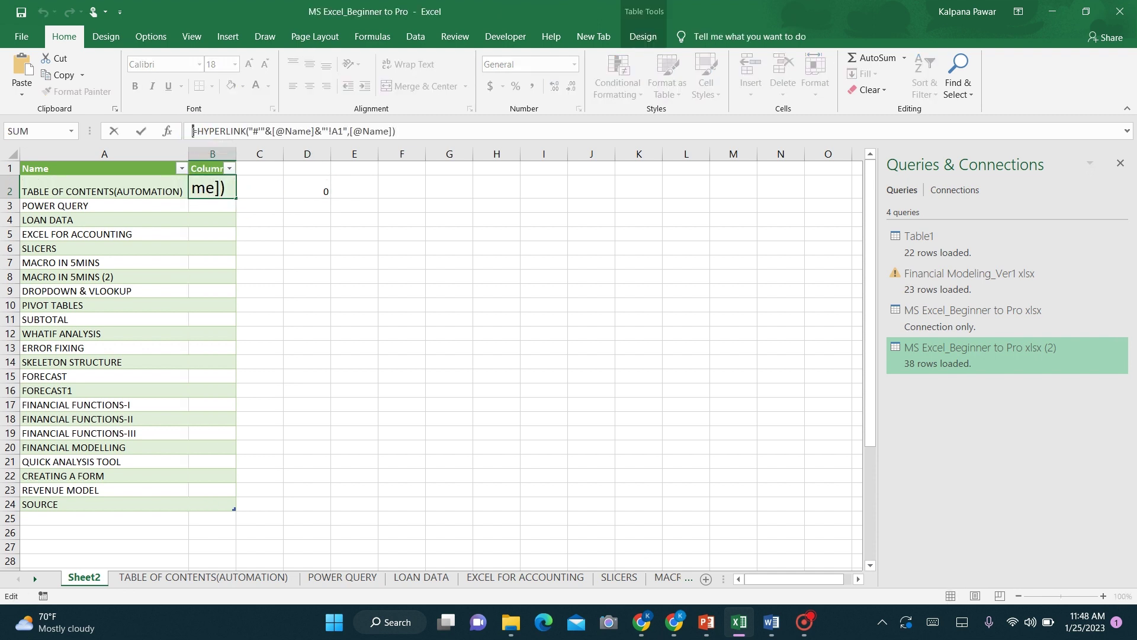
key(Return)
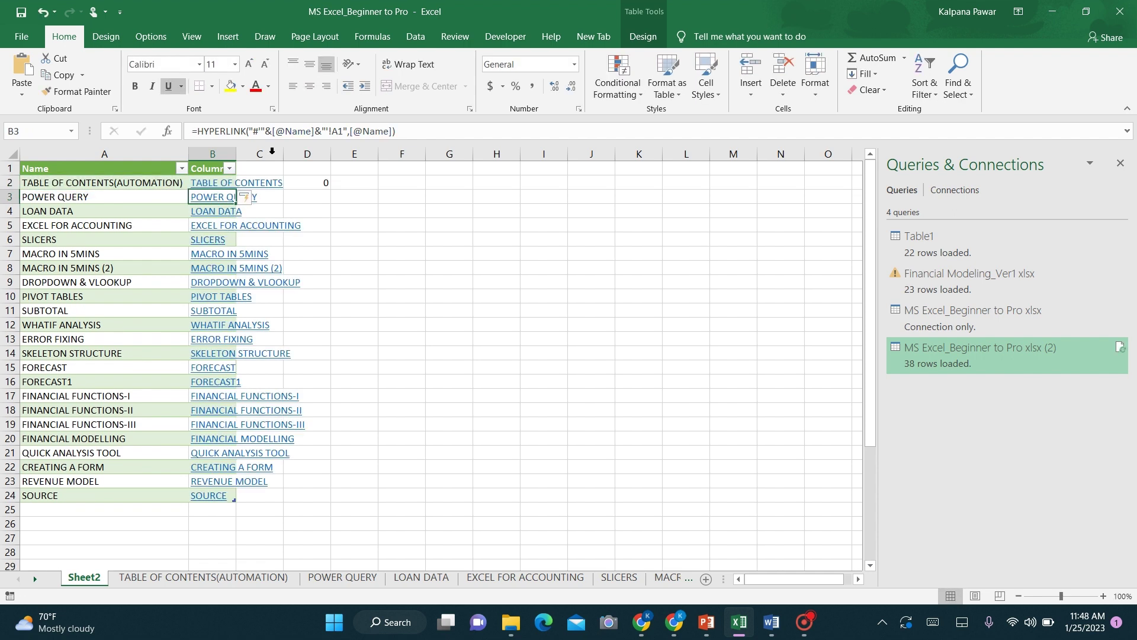
double_click(236, 153)
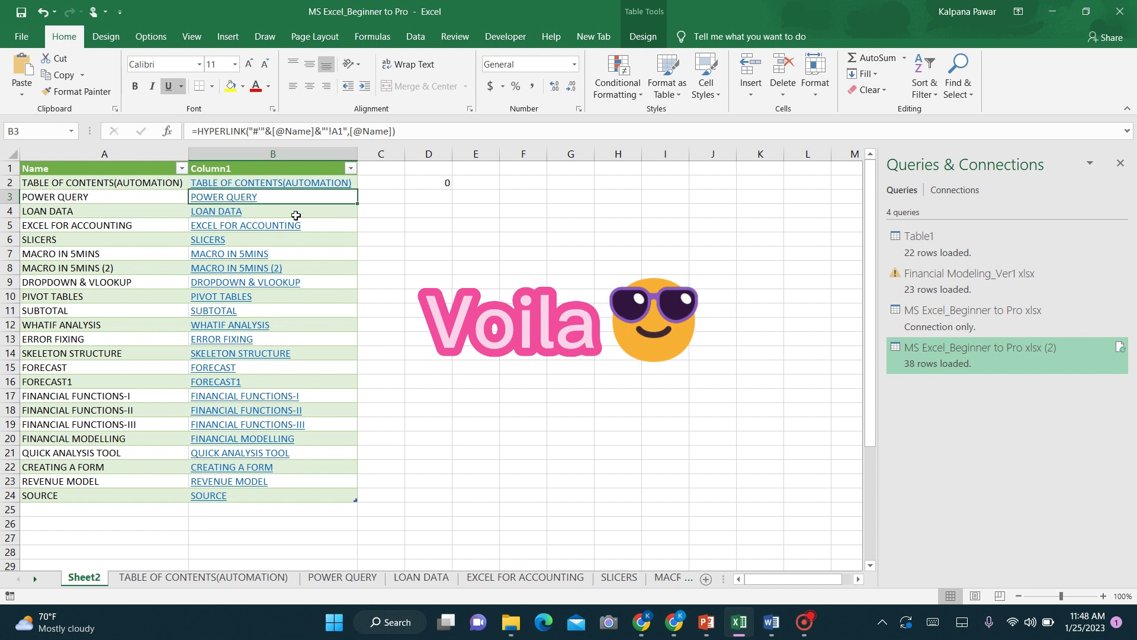
Step: Rename the Column1 header to 'Links to the worksheets'
click(239, 167)
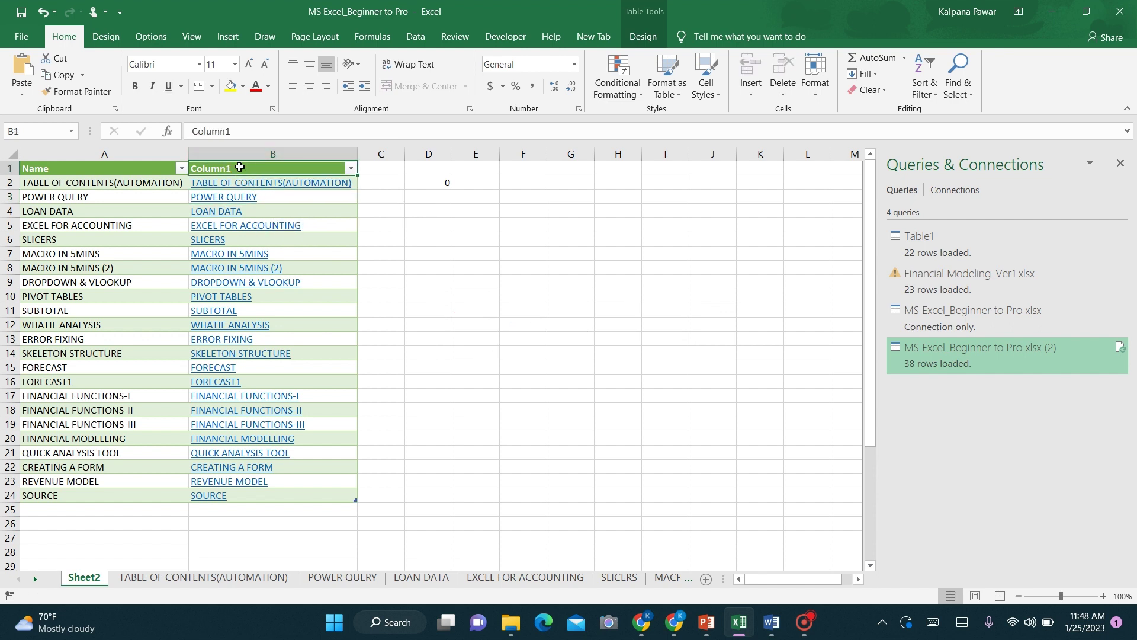
text(Links)
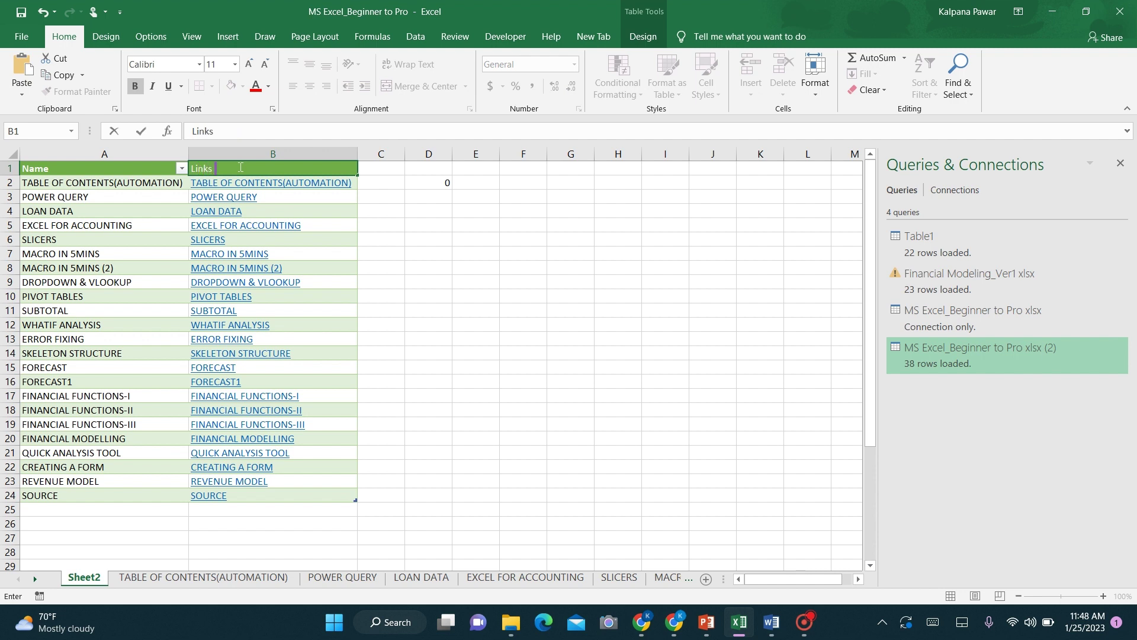
text( to the worksheets)
key(Return)
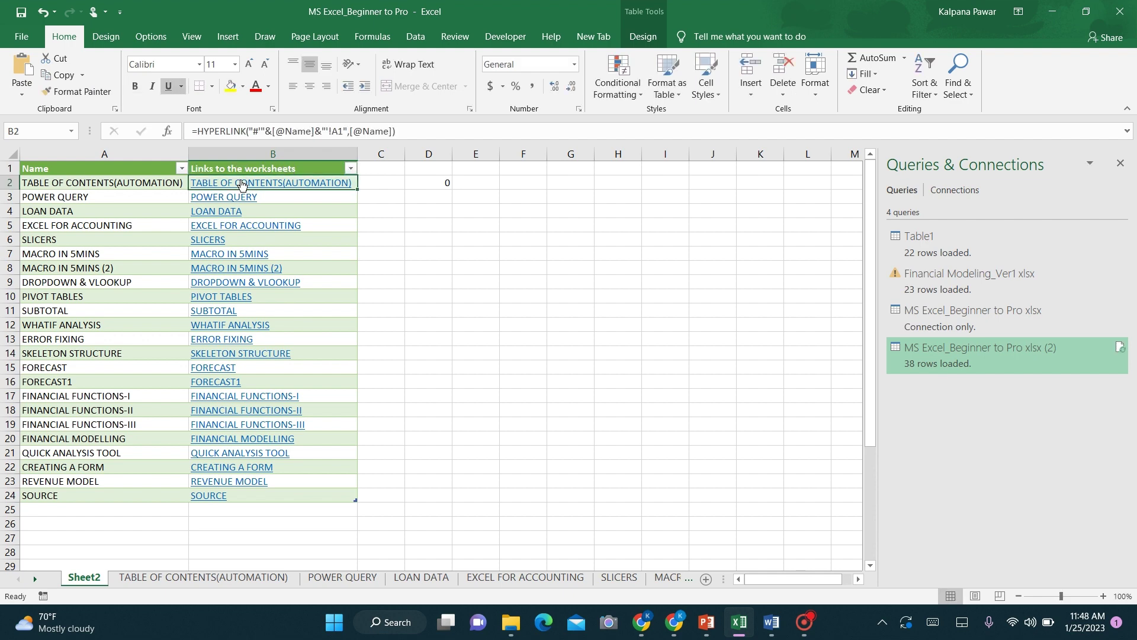
Step: Test the first link, which opens TABLE OF CONTENTS(AUTOMATION), then return to Sheet2
click(241, 183)
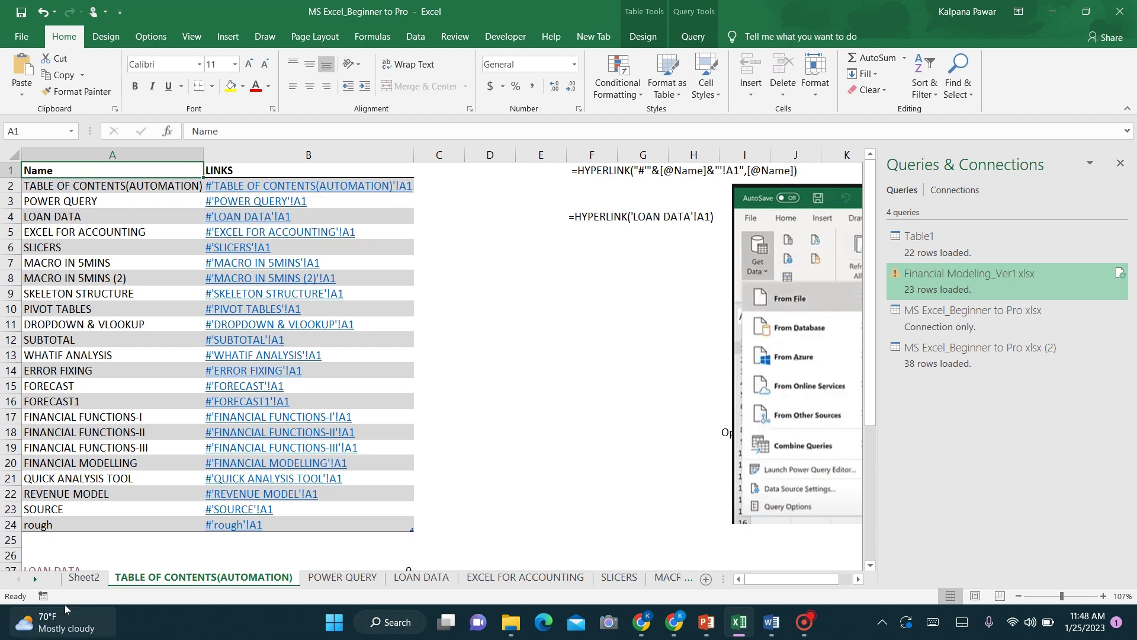
click(76, 576)
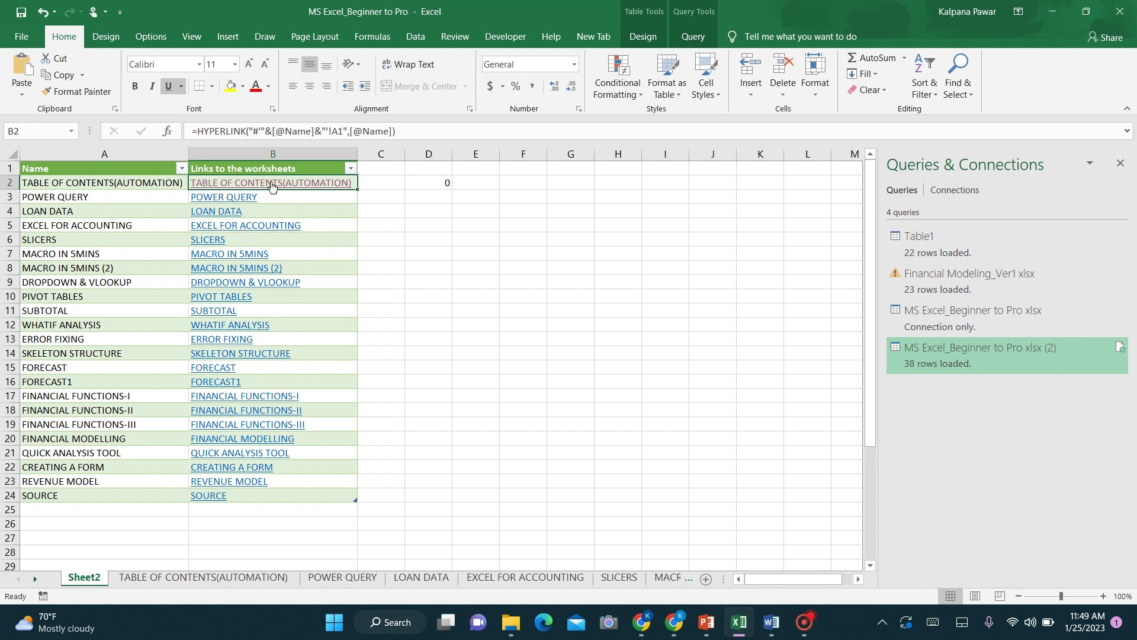
click(85, 169)
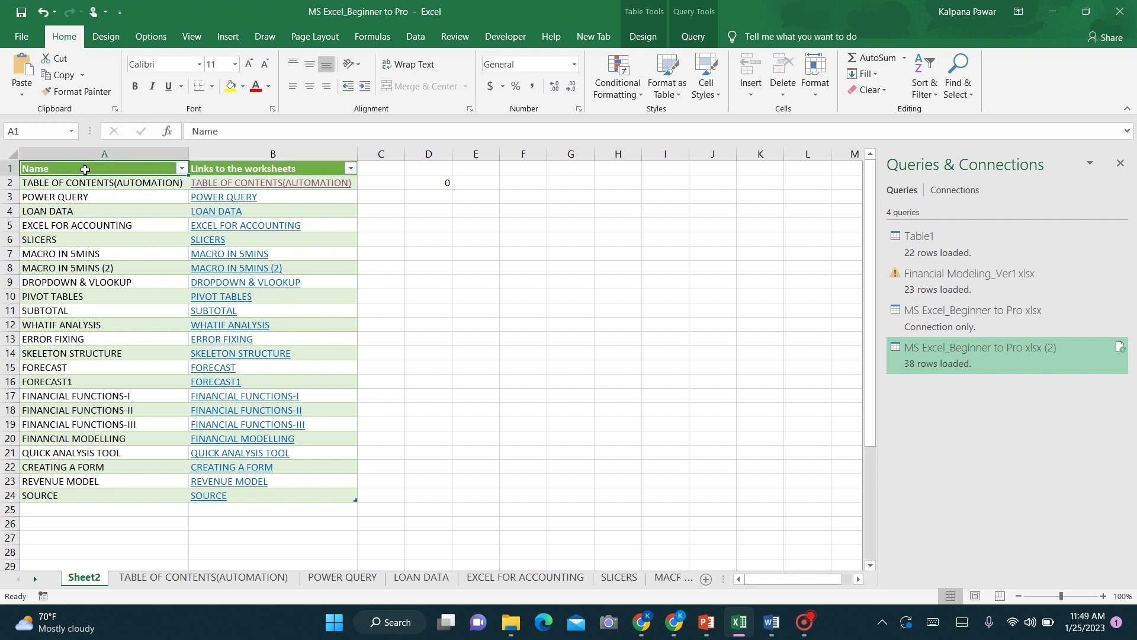
Step: Select the whole table, apply the None table style and turn off the Filter Button
key(shift+Right)
key(ctrl+shift+Down)
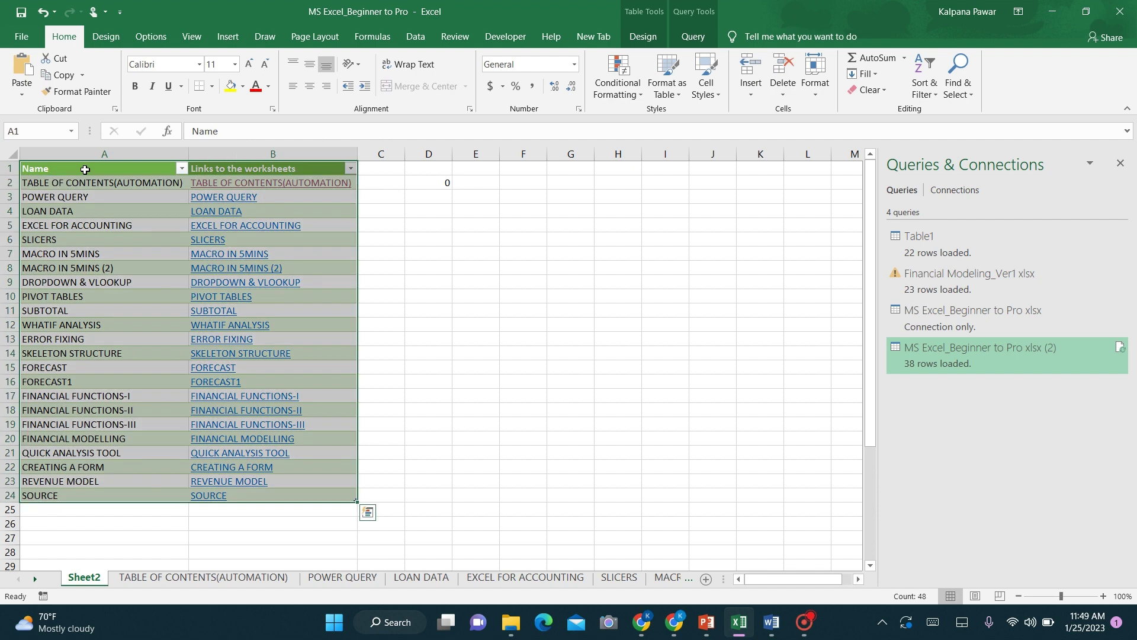
click(642, 37)
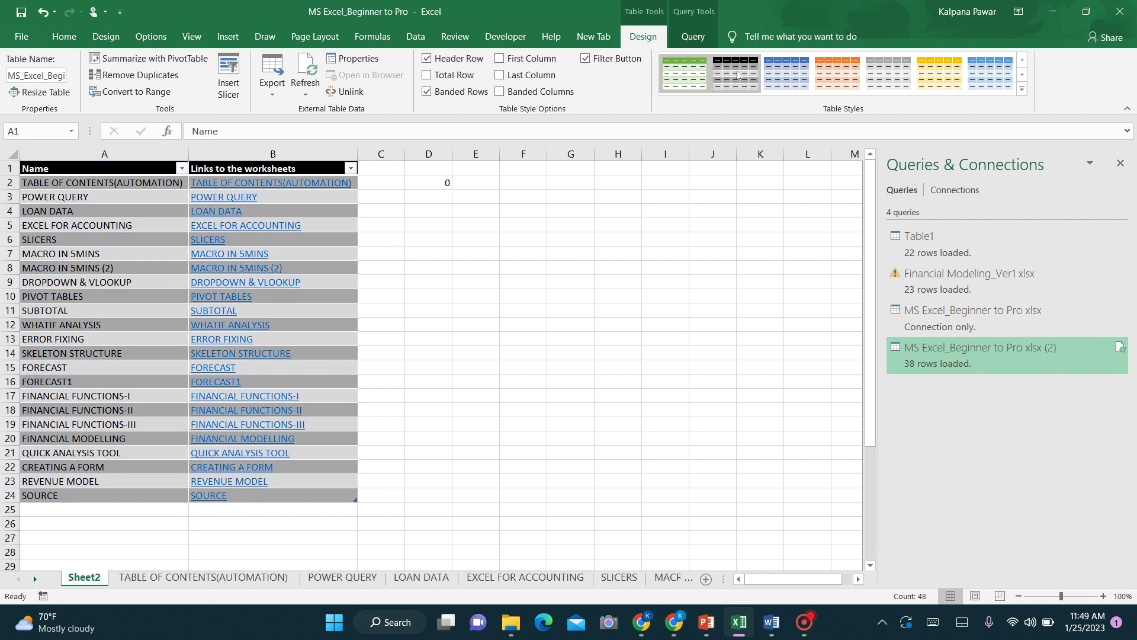
click(1021, 90)
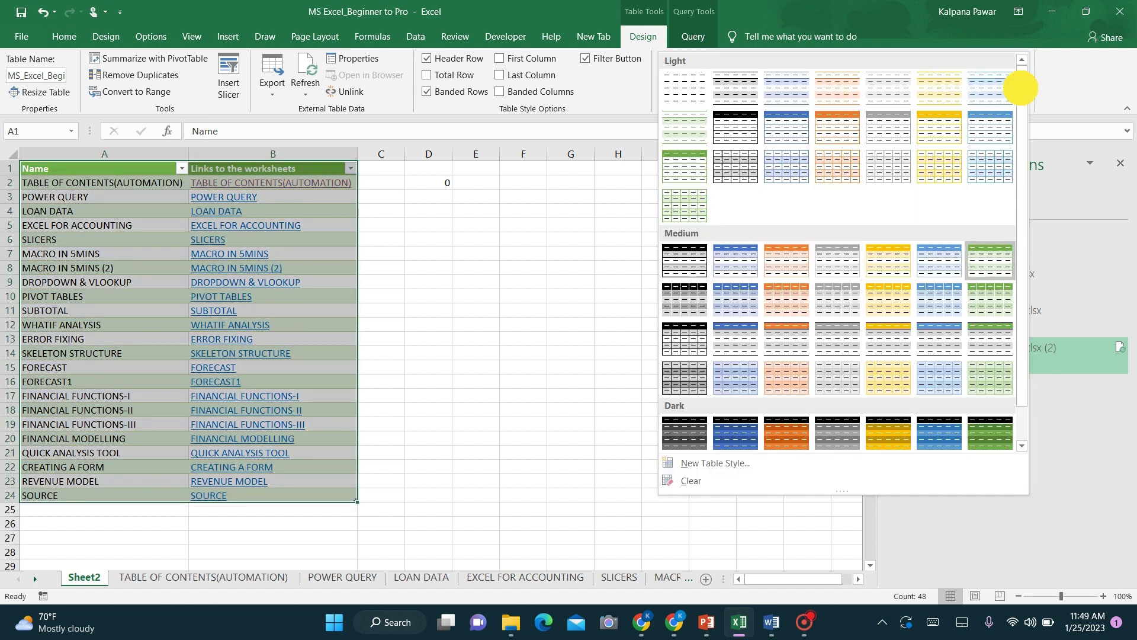
click(688, 93)
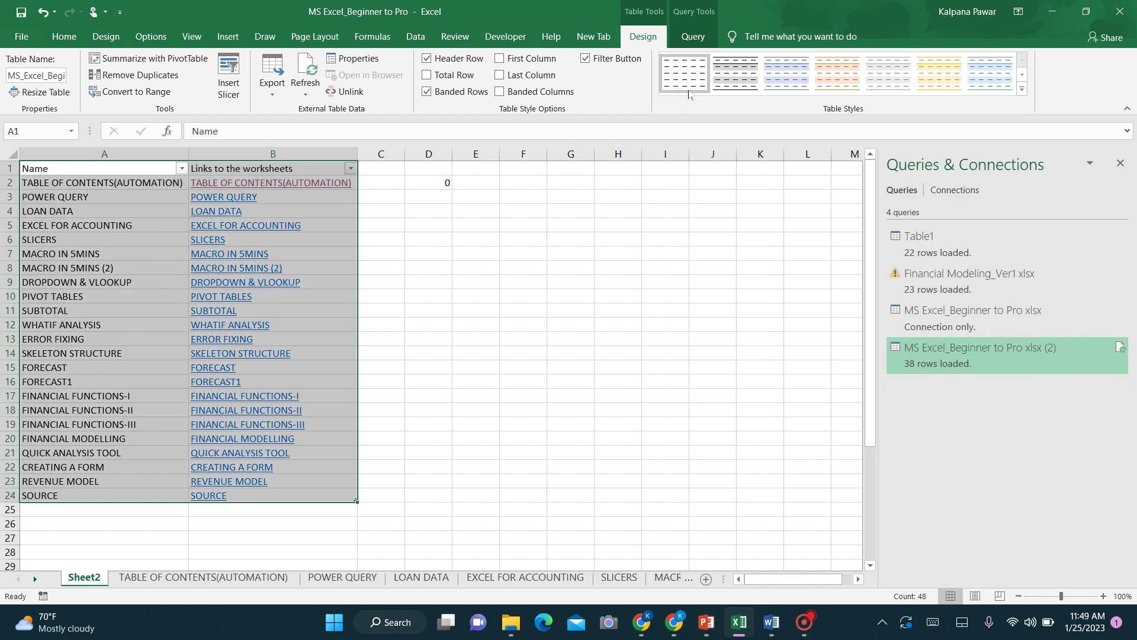
click(585, 58)
click(386, 211)
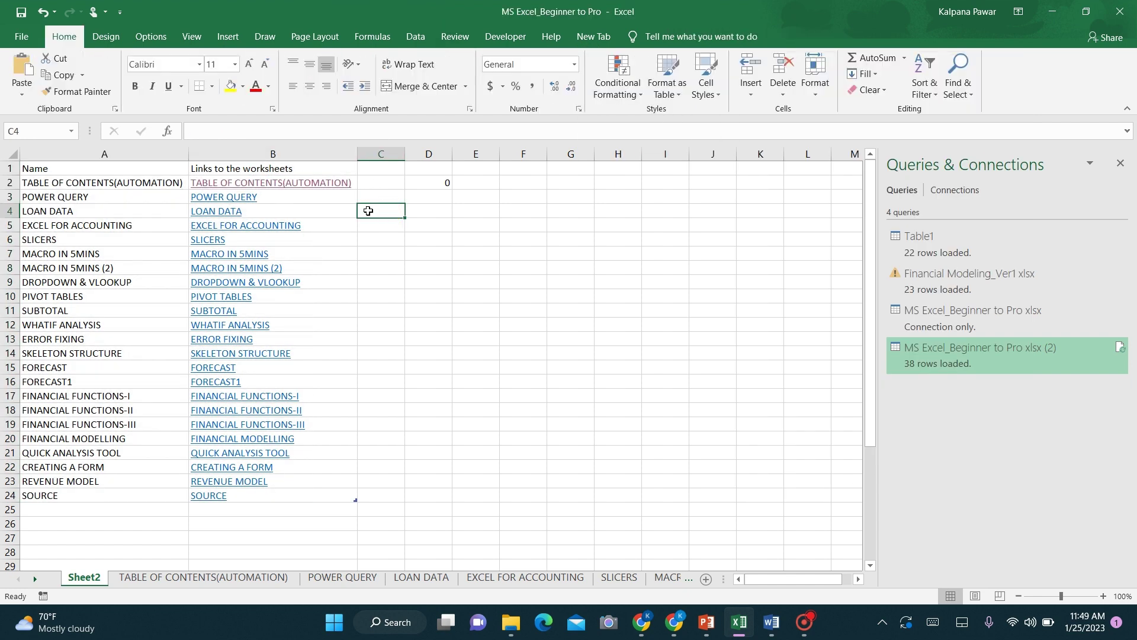